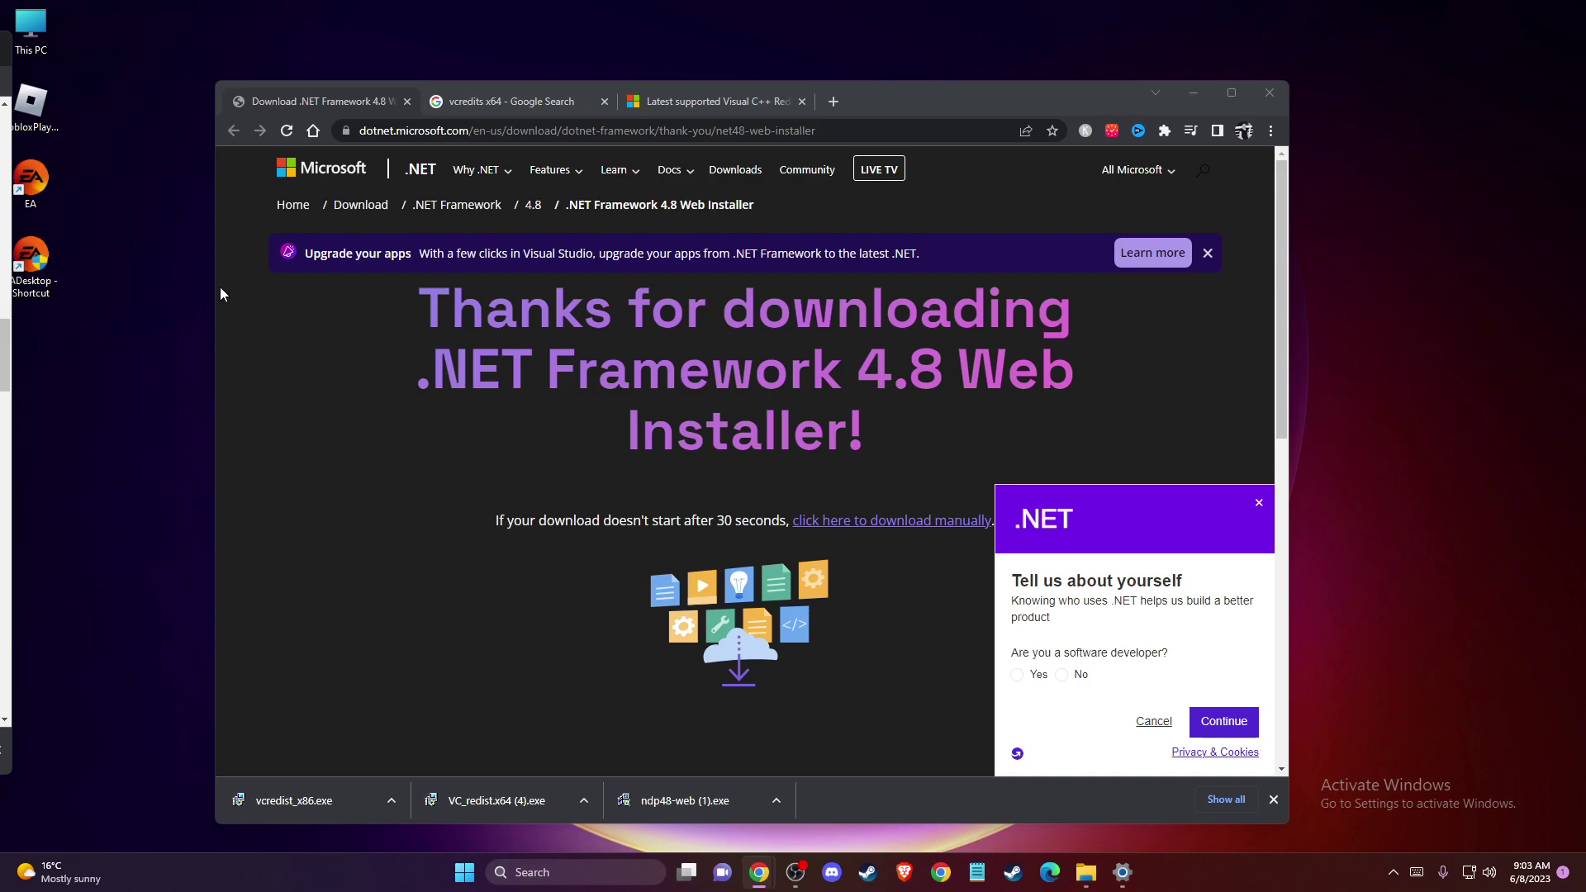
- Close the .NET survey popup and reload so ndp48-web (2).exe downloads again
left_click_drag(893, 109, 939, 95)
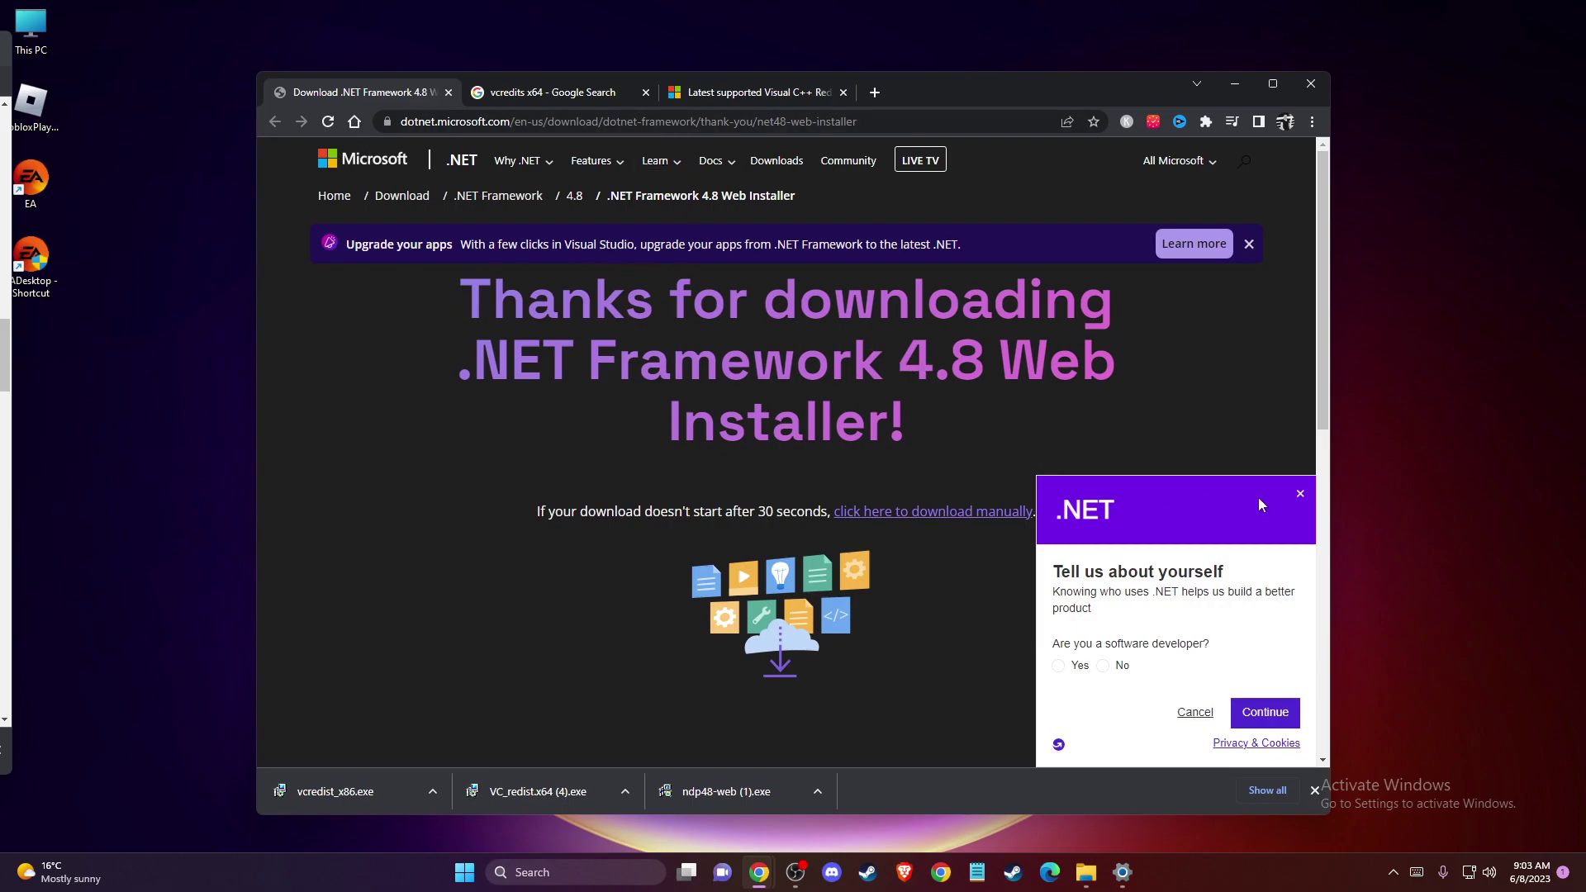
left_click(1301, 496)
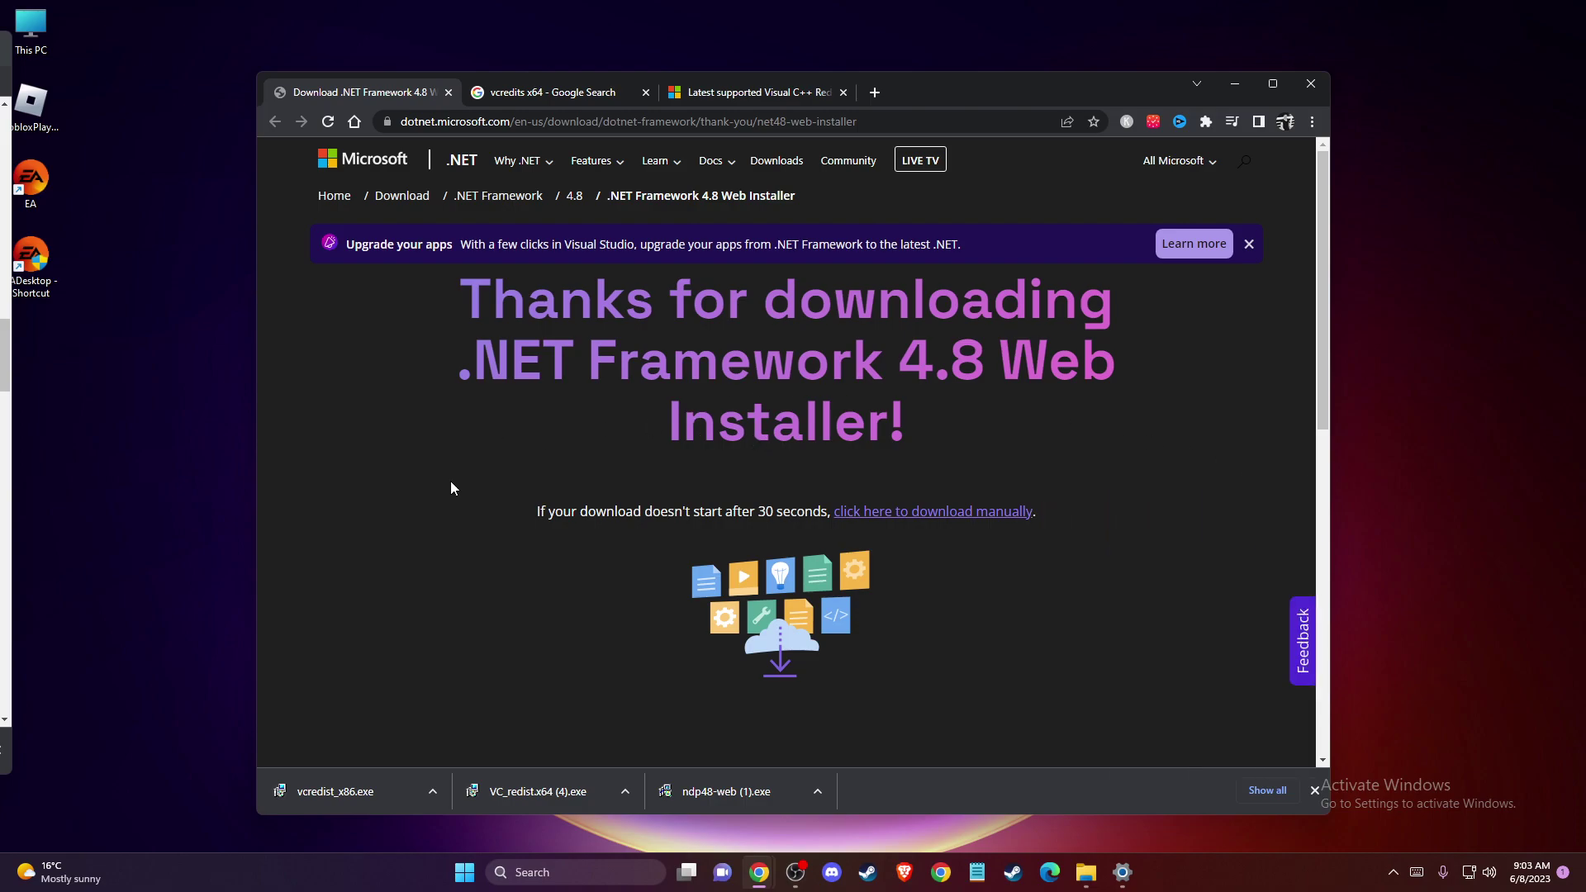
left_click(328, 121)
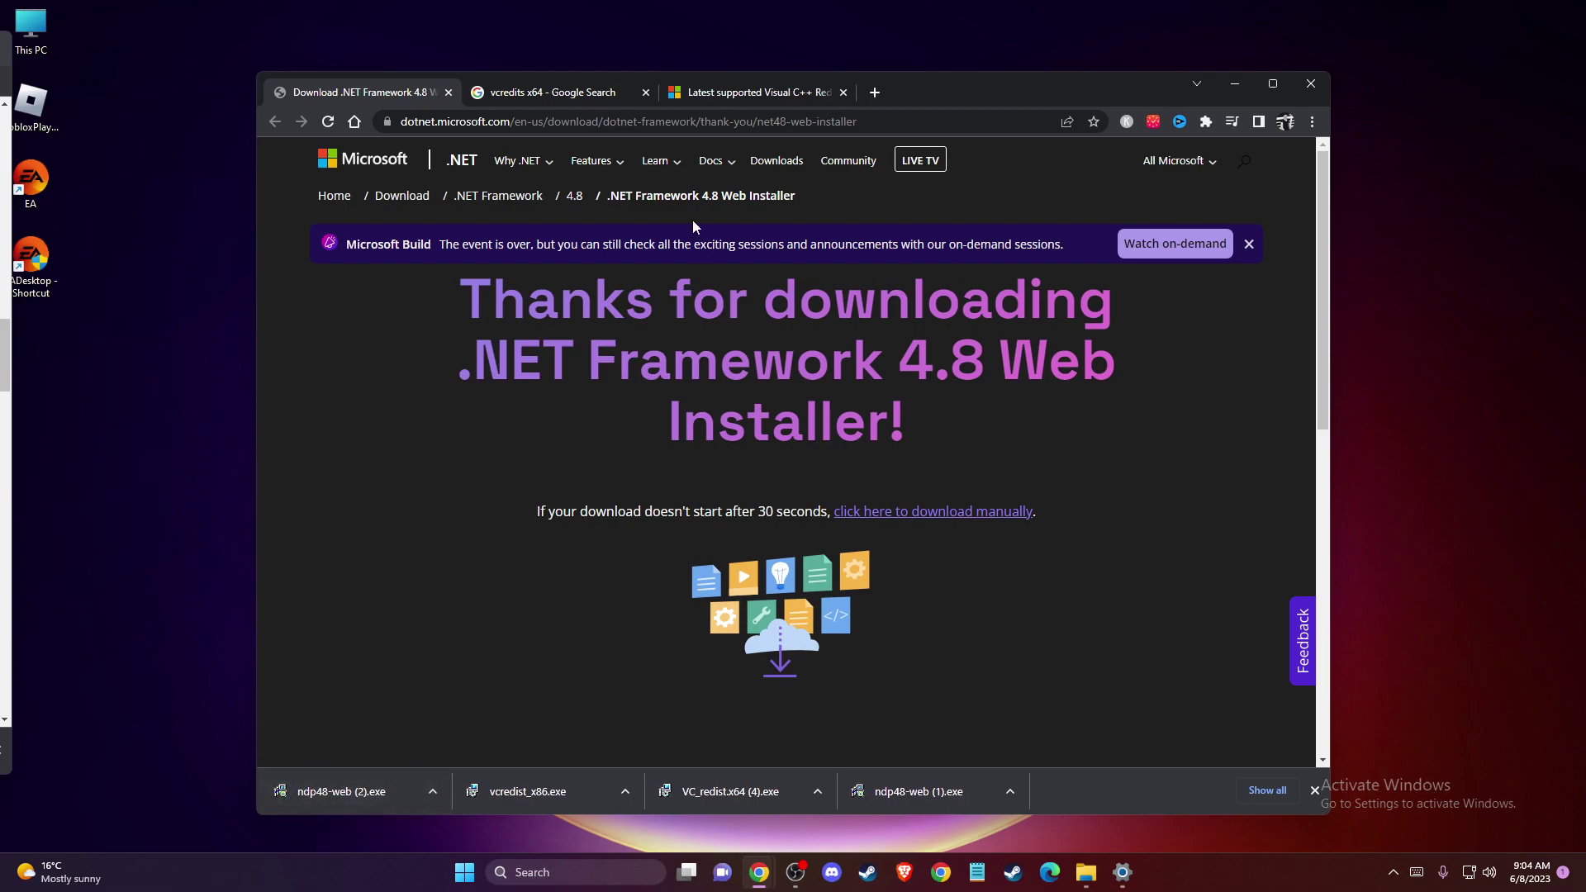
- Download the Visual C++ 2013 x86 and x64 redistributables, dismiss the .NET notice, and run the x86 installer
left_click(755, 93)
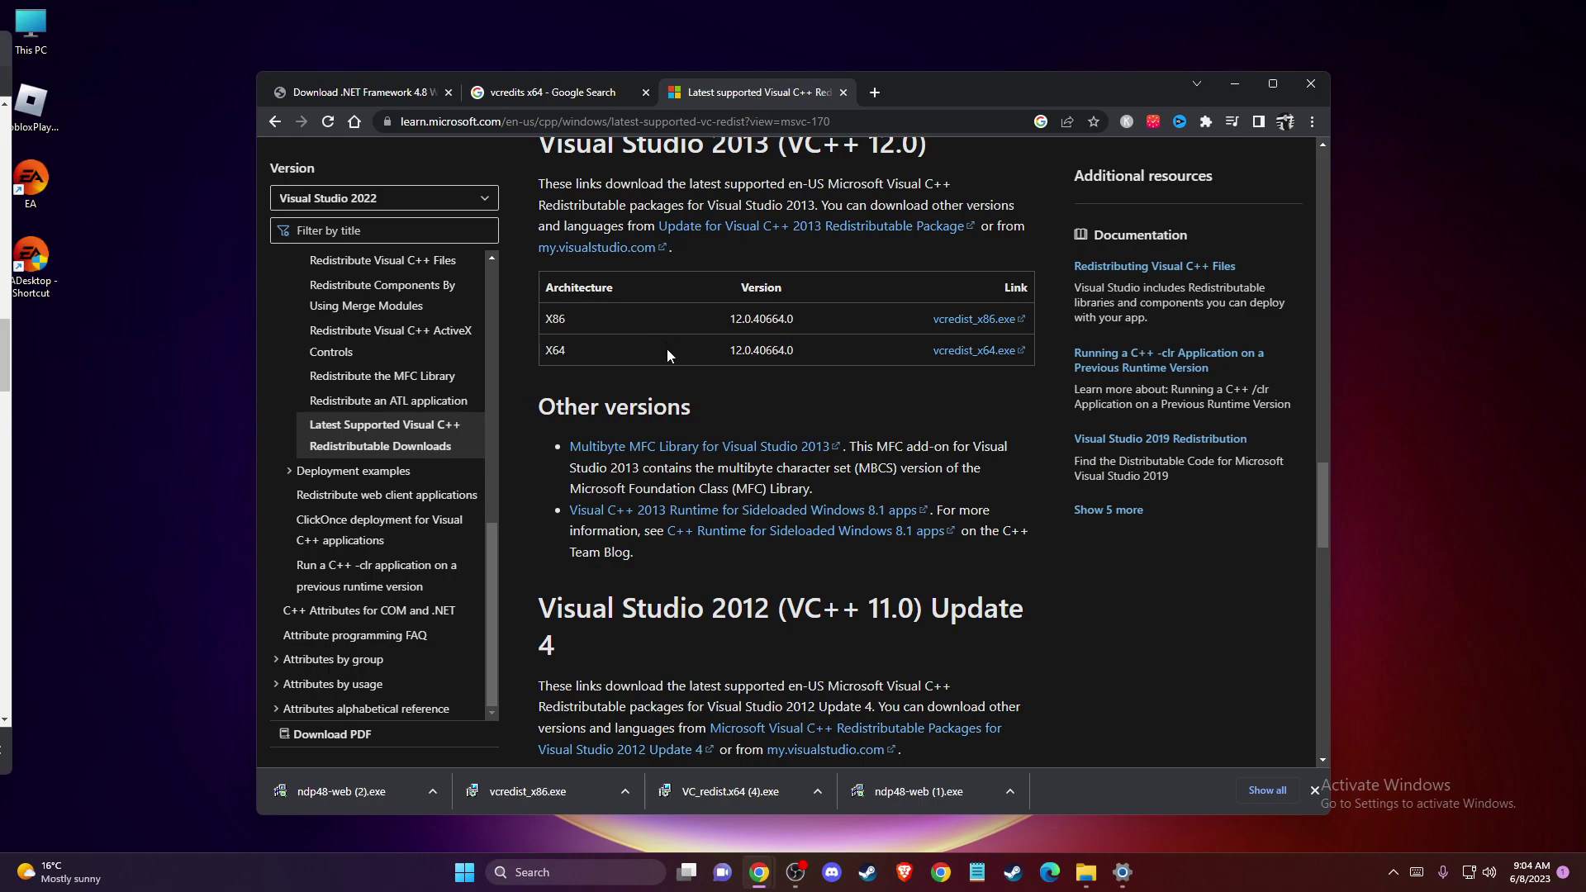
scroll(667, 350, "up", 1)
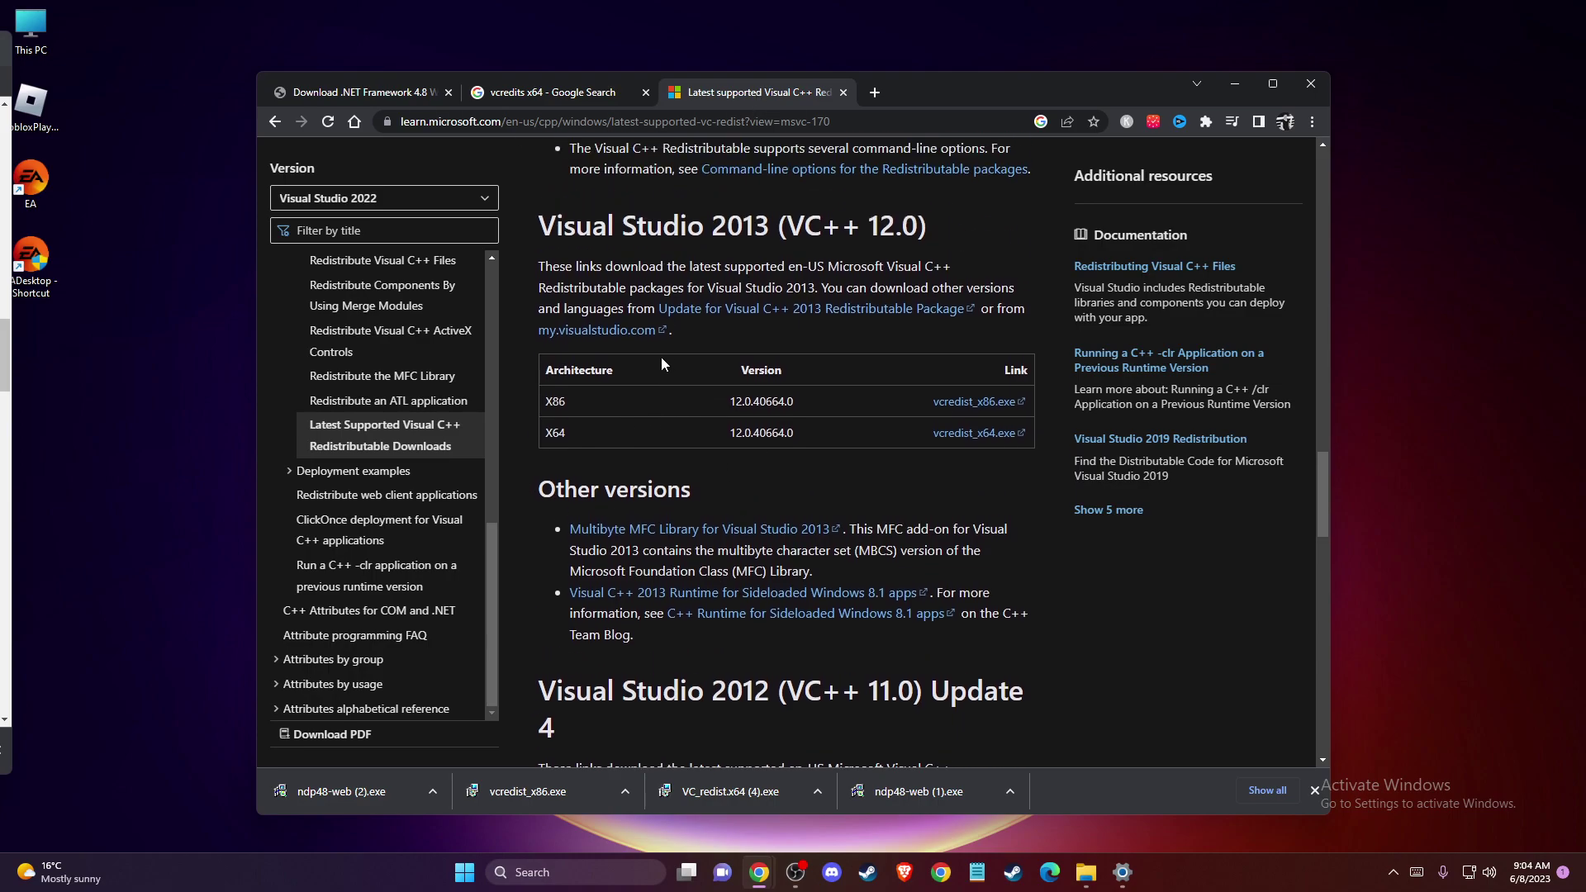
left_click(976, 413)
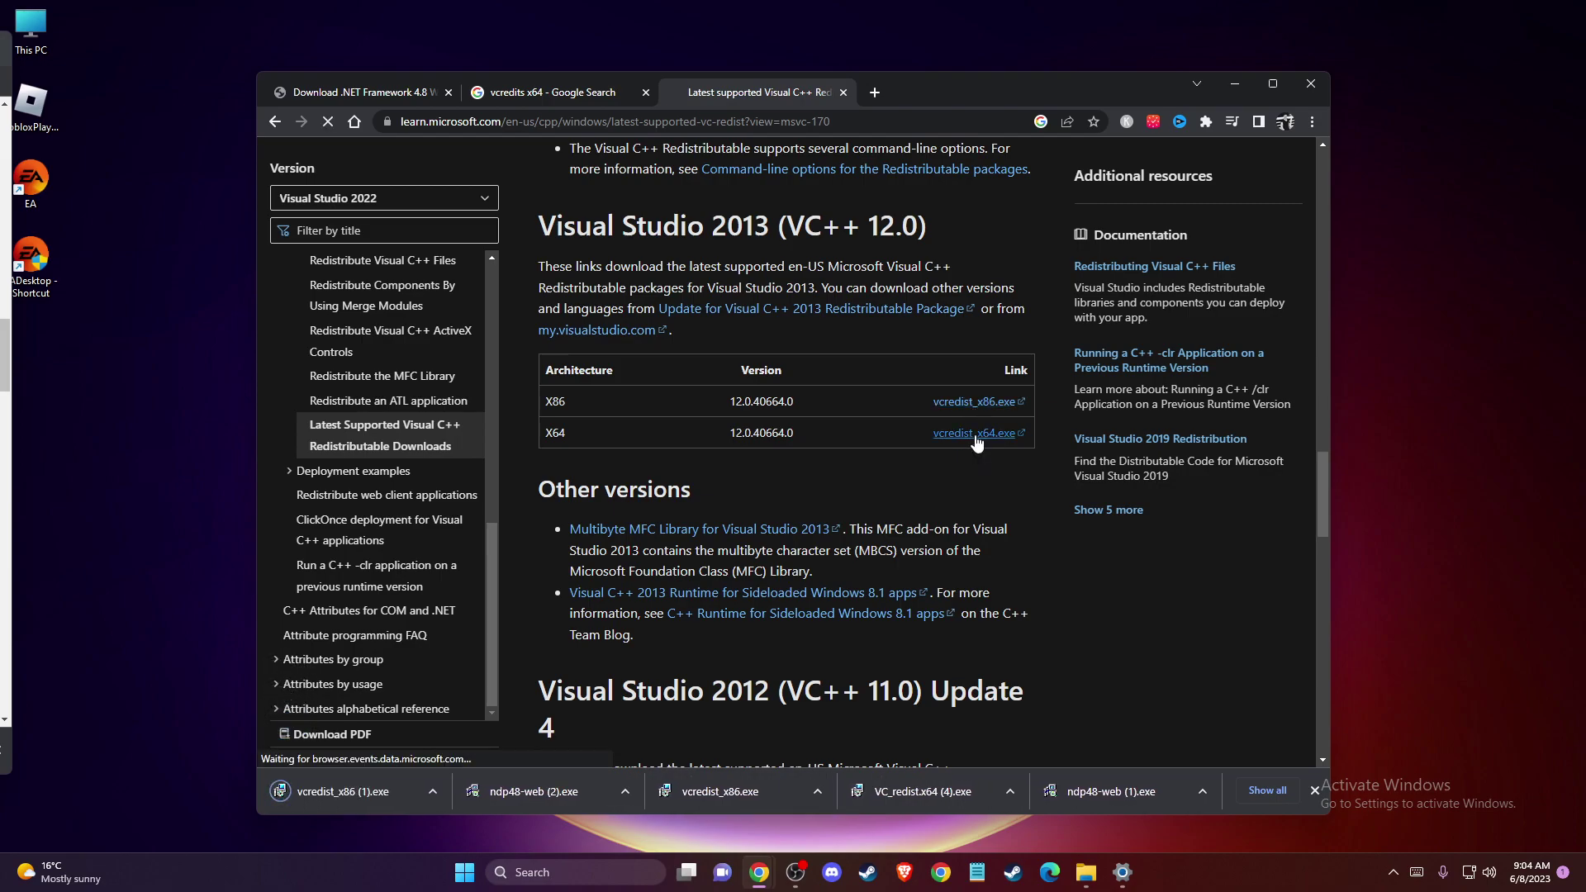
left_click(951, 435)
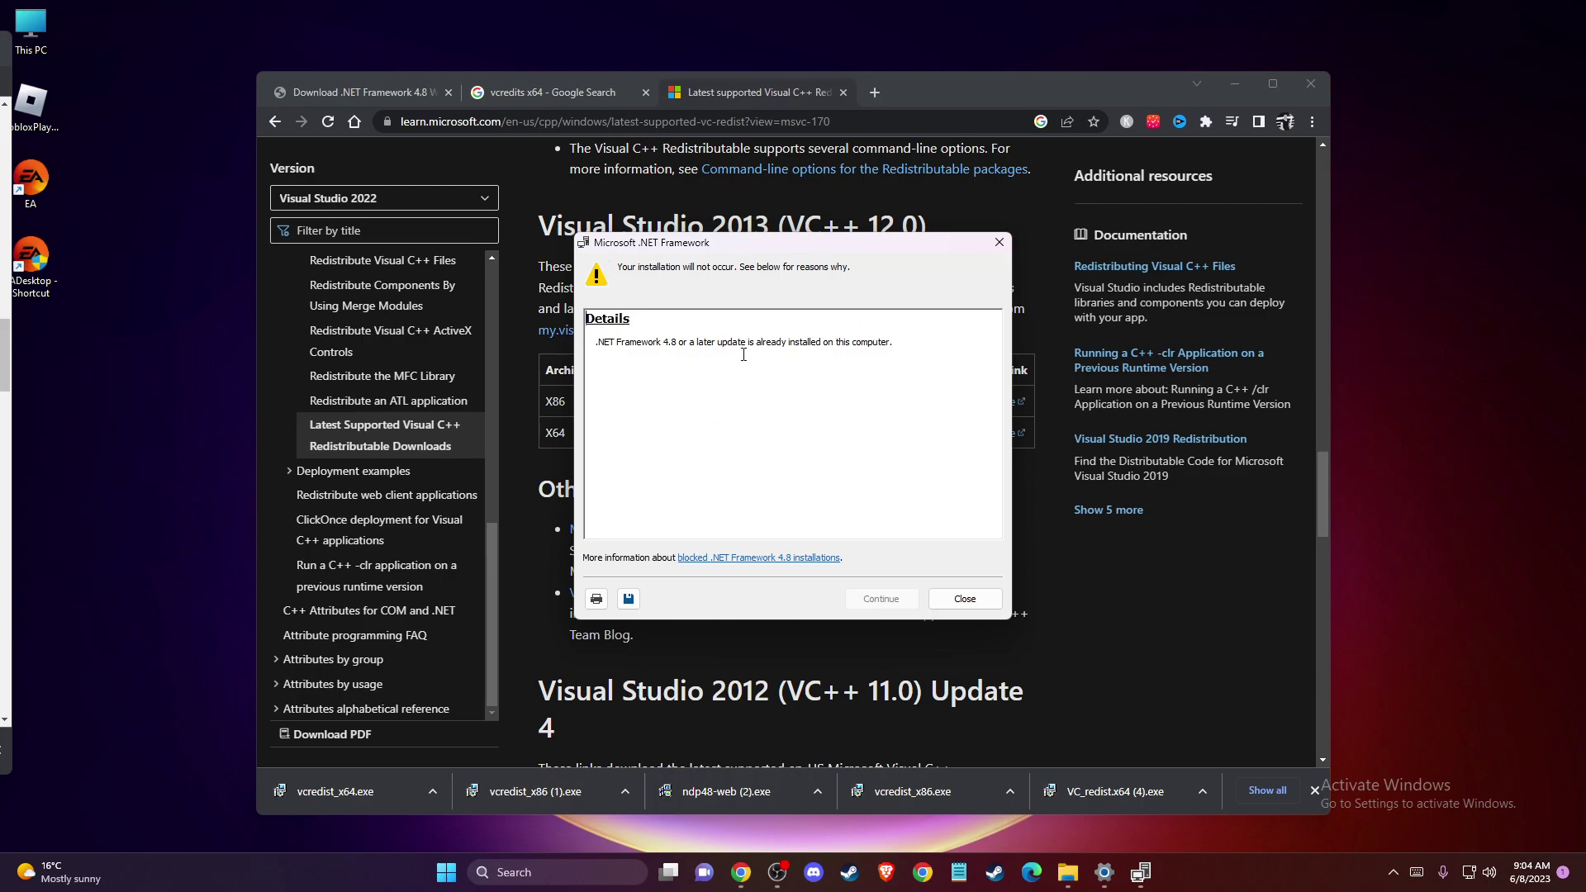
left_click(999, 242)
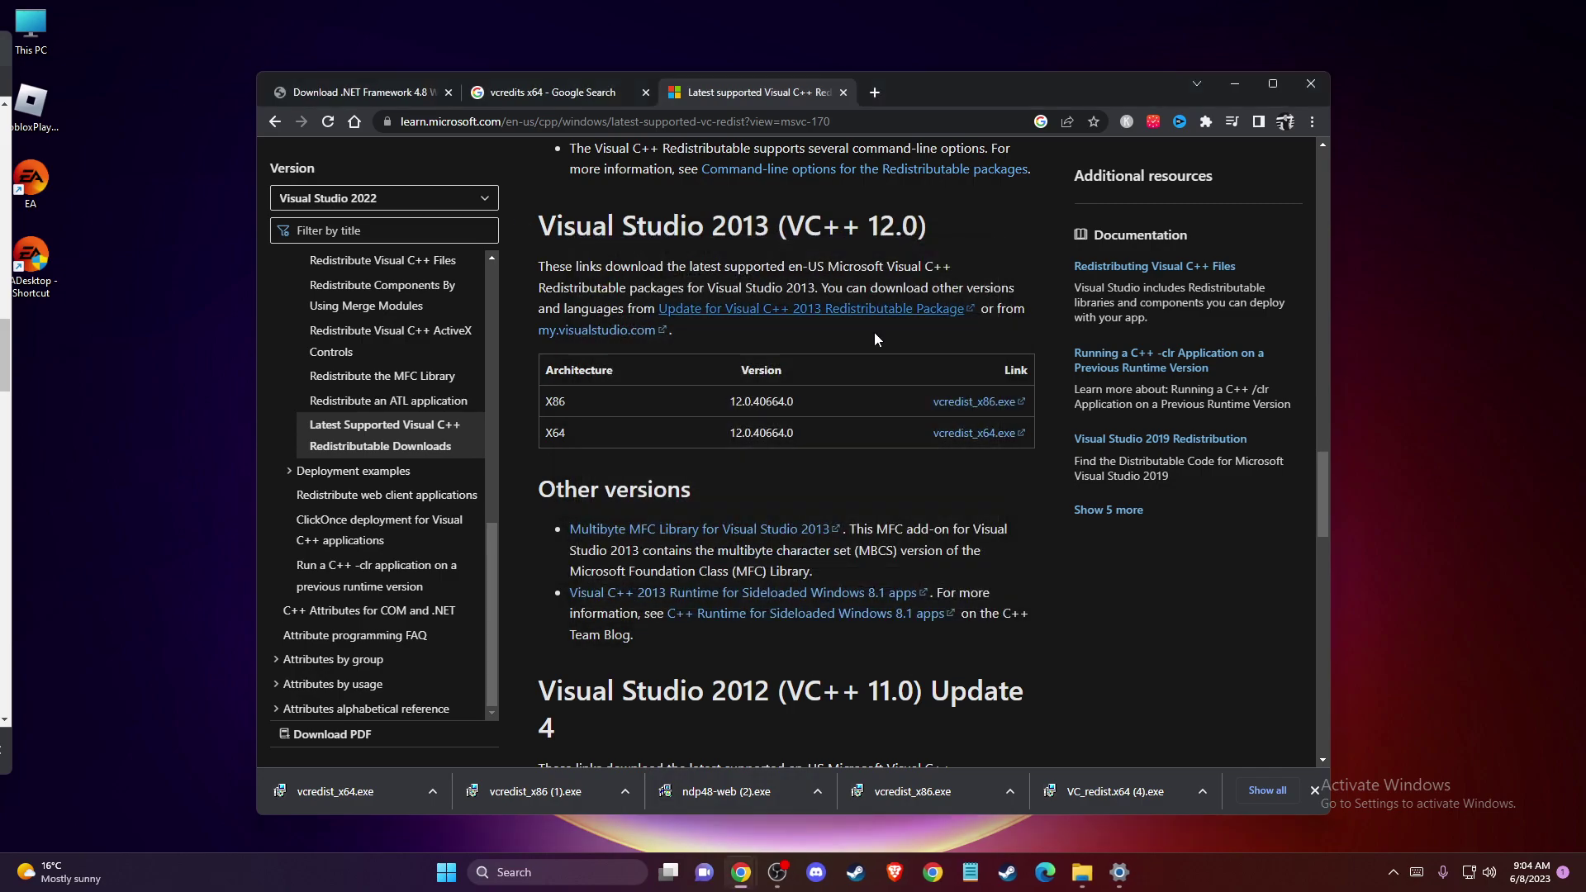
left_click(522, 793)
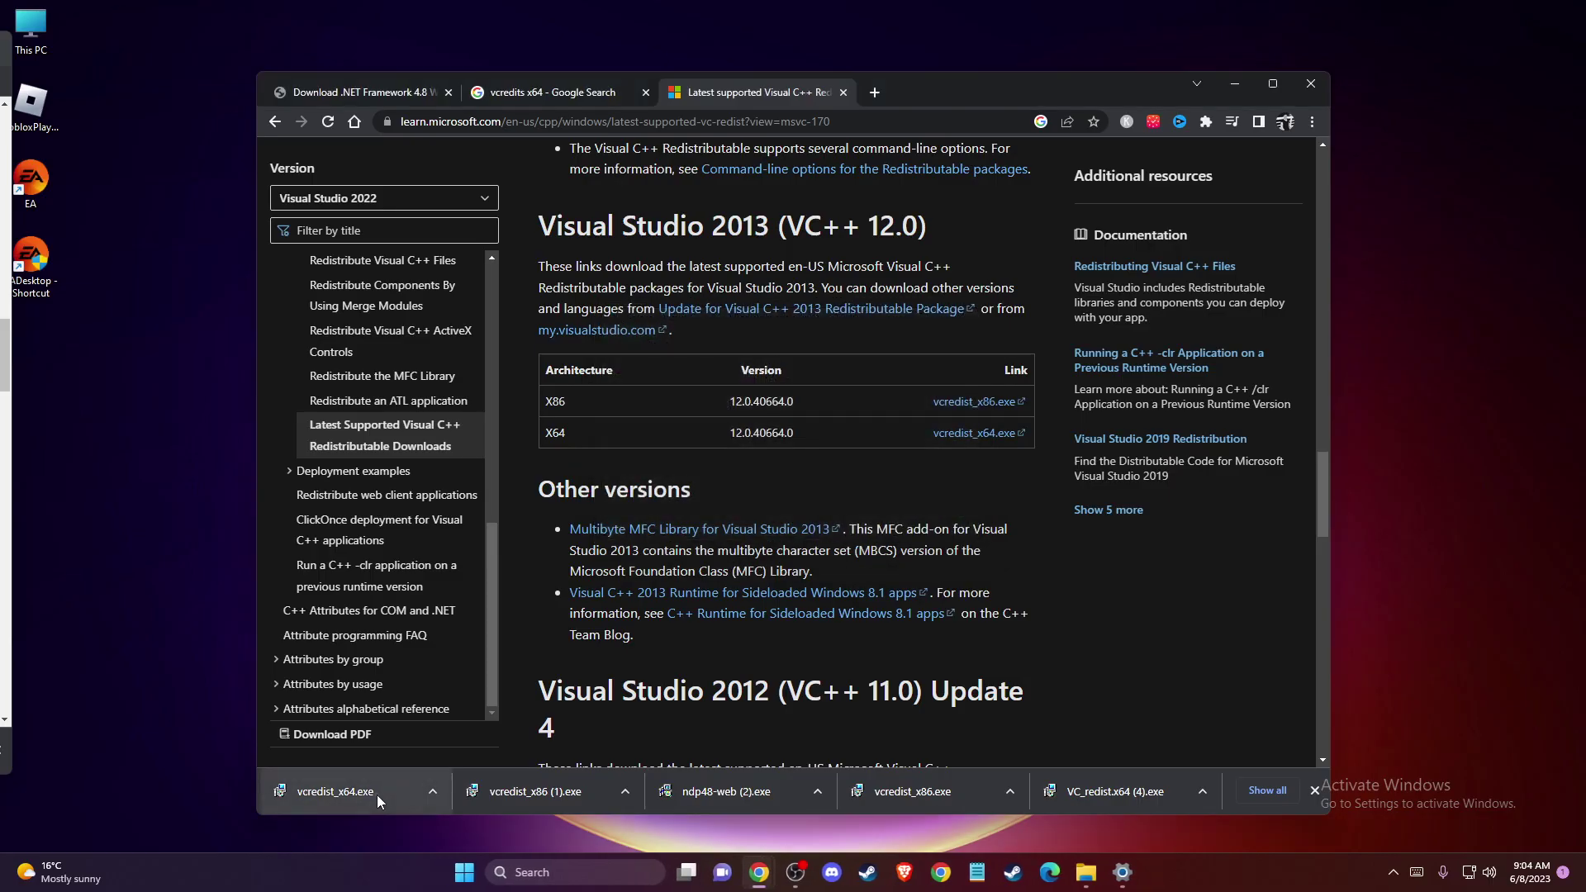
- Install vcredist_x64.exe, close the Setup Successful window, and minimize Chrome
left_click(621, 513)
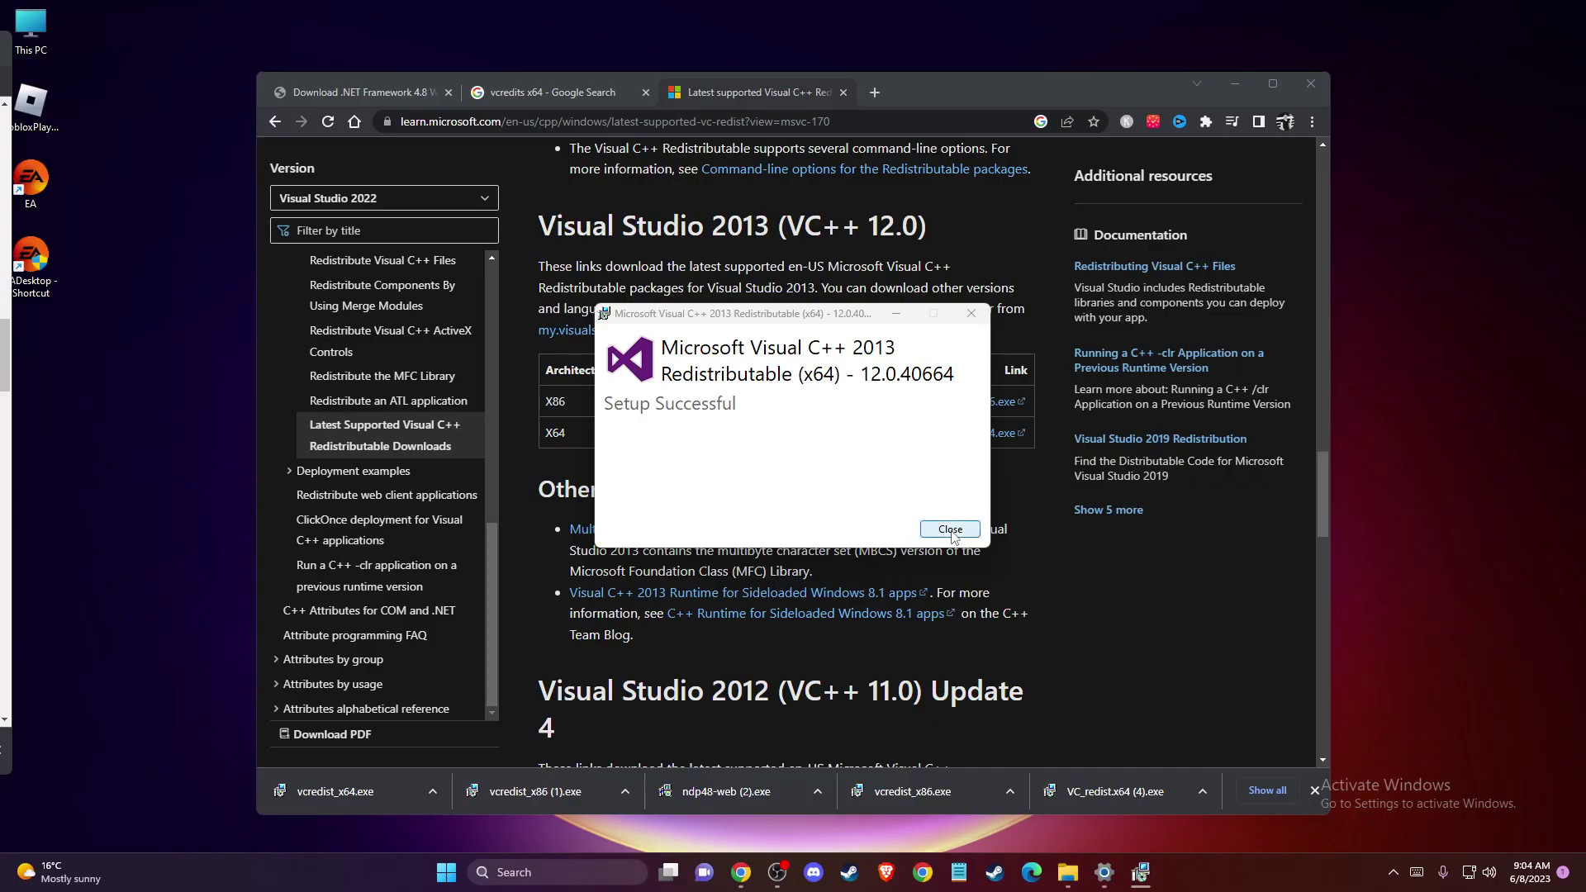
left_click(938, 540)
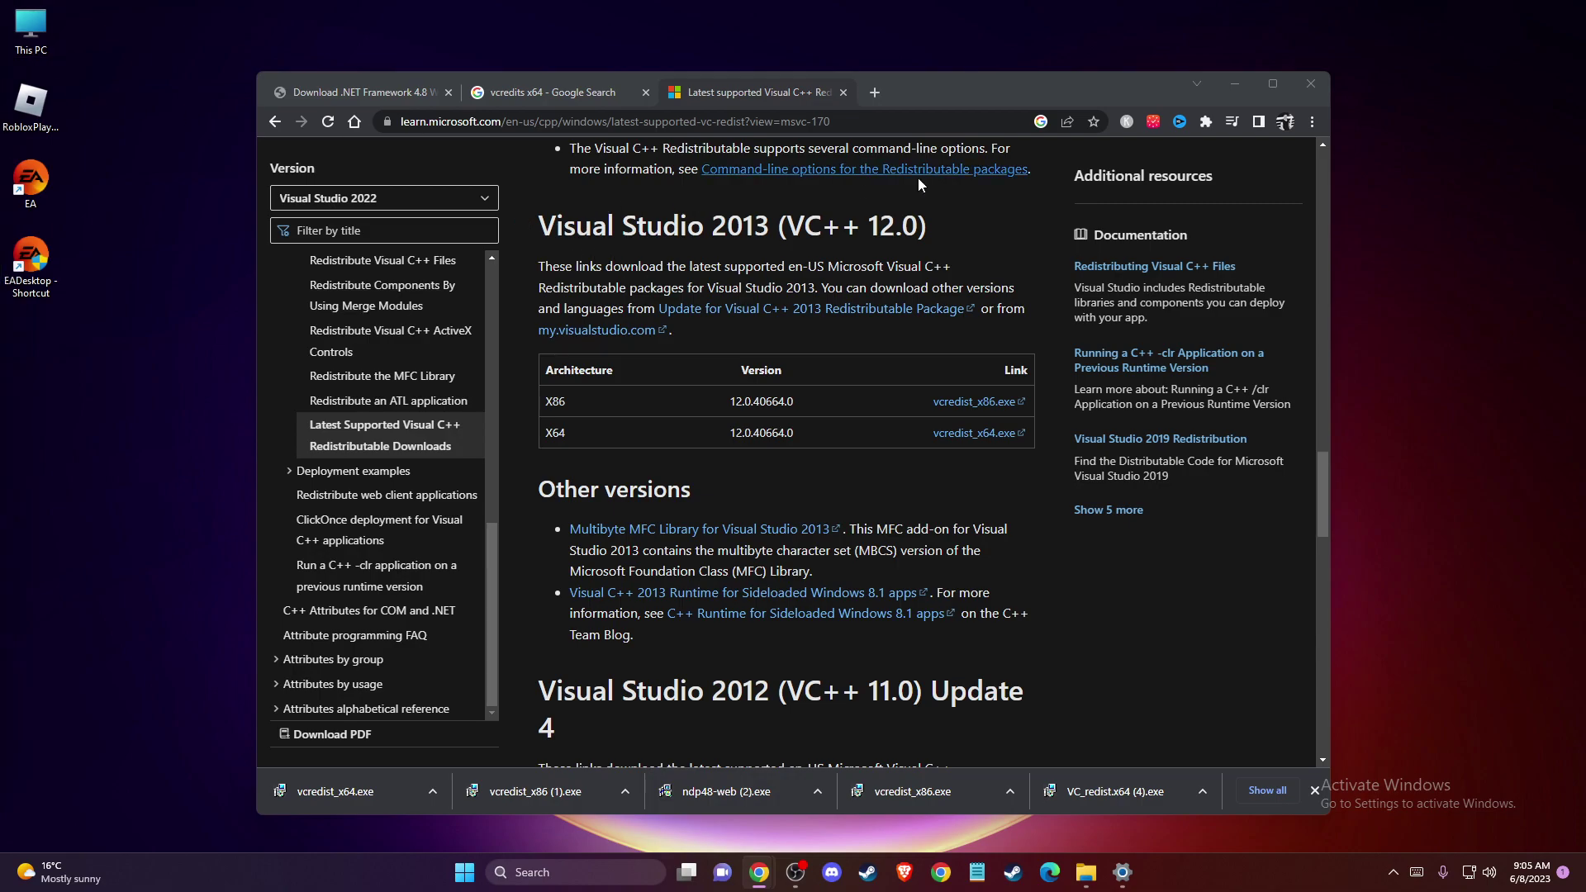
left_click(1311, 83)
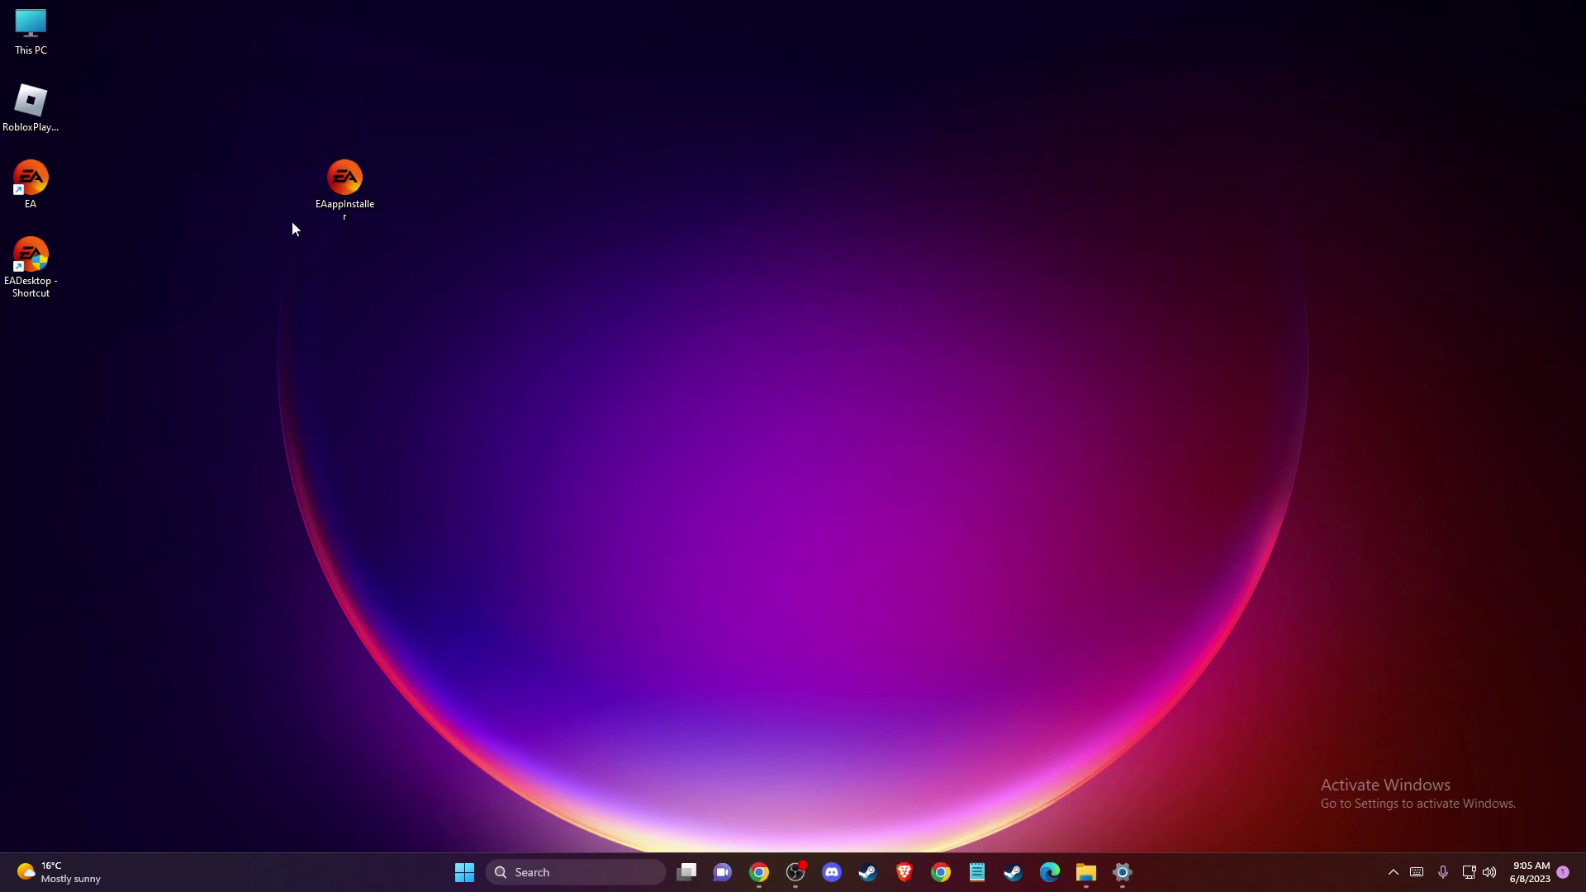
- Tick 'Run this program as an administrator' in EAappInstaller's Compatibility properties and apply
right_click(354, 181)
left_click(416, 388)
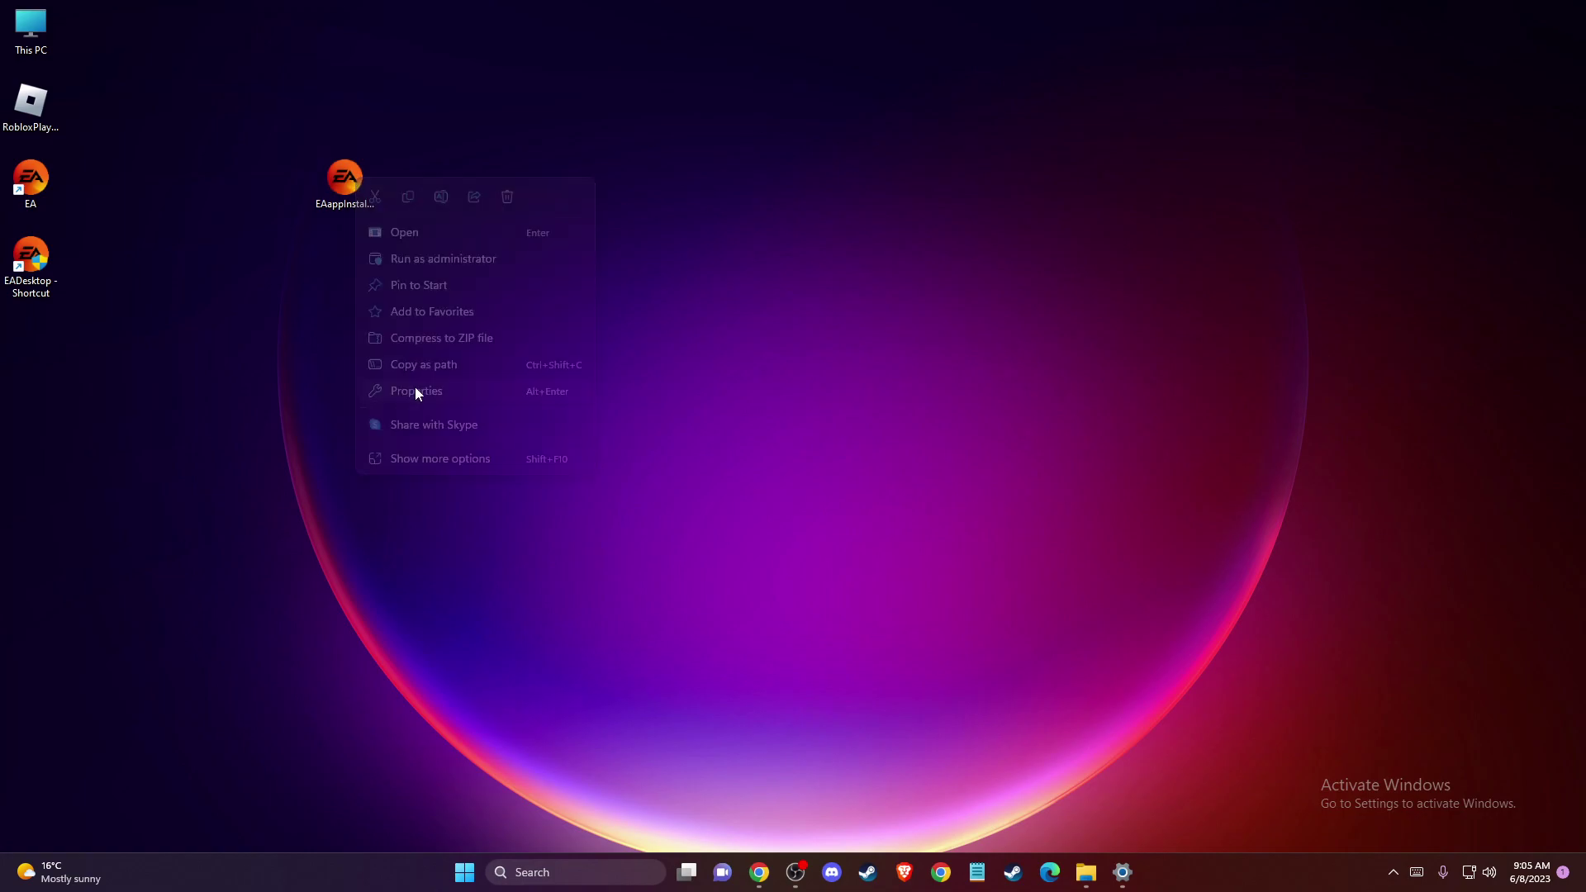
left_click(488, 237)
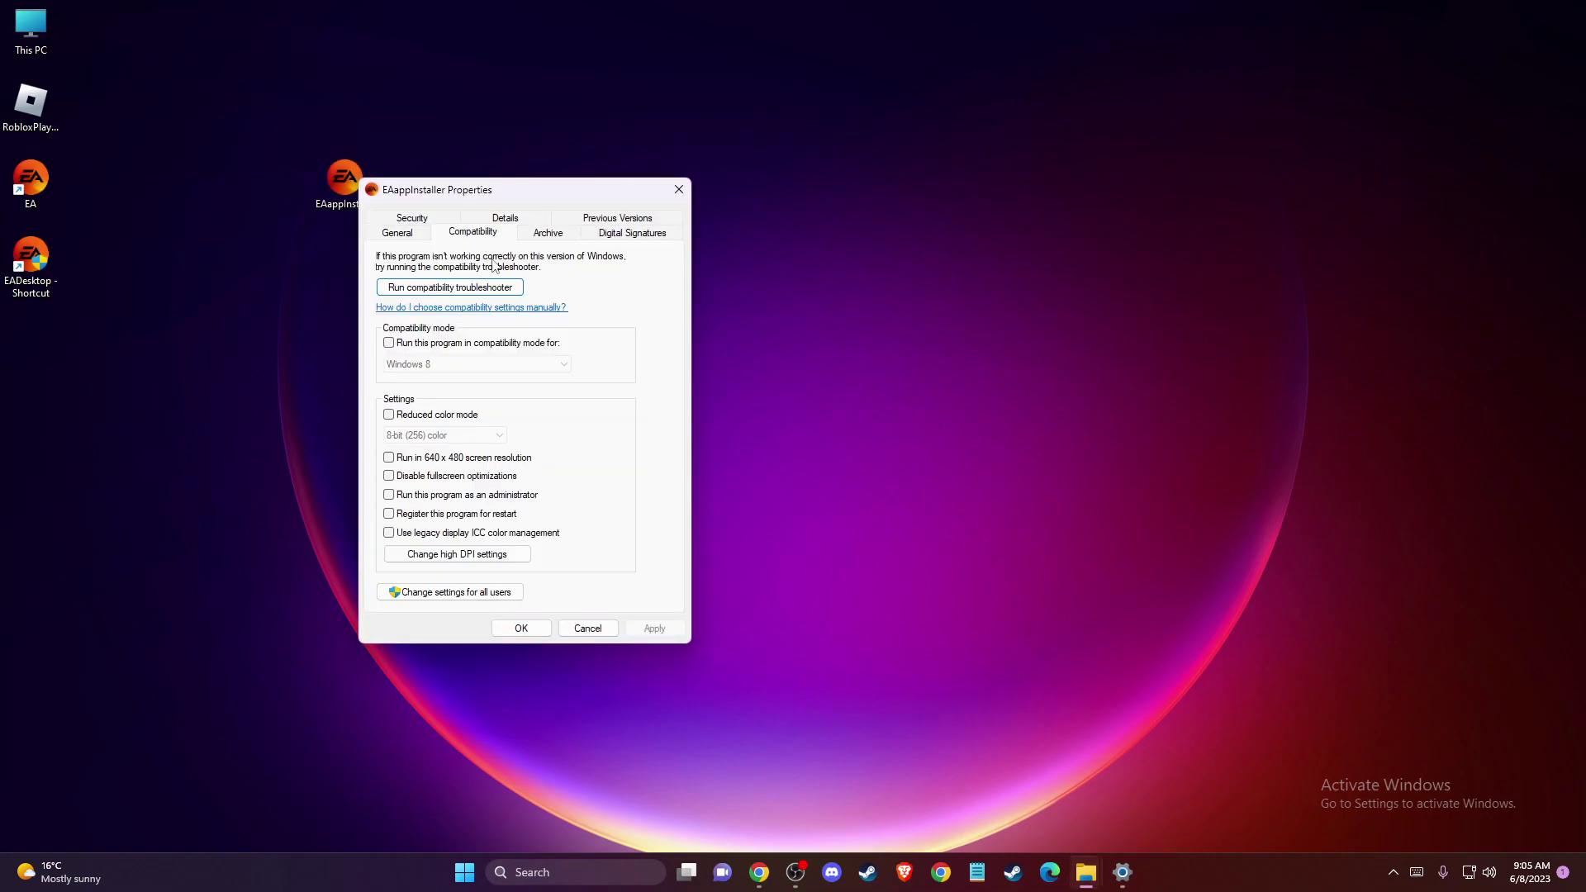
left_click(388, 495)
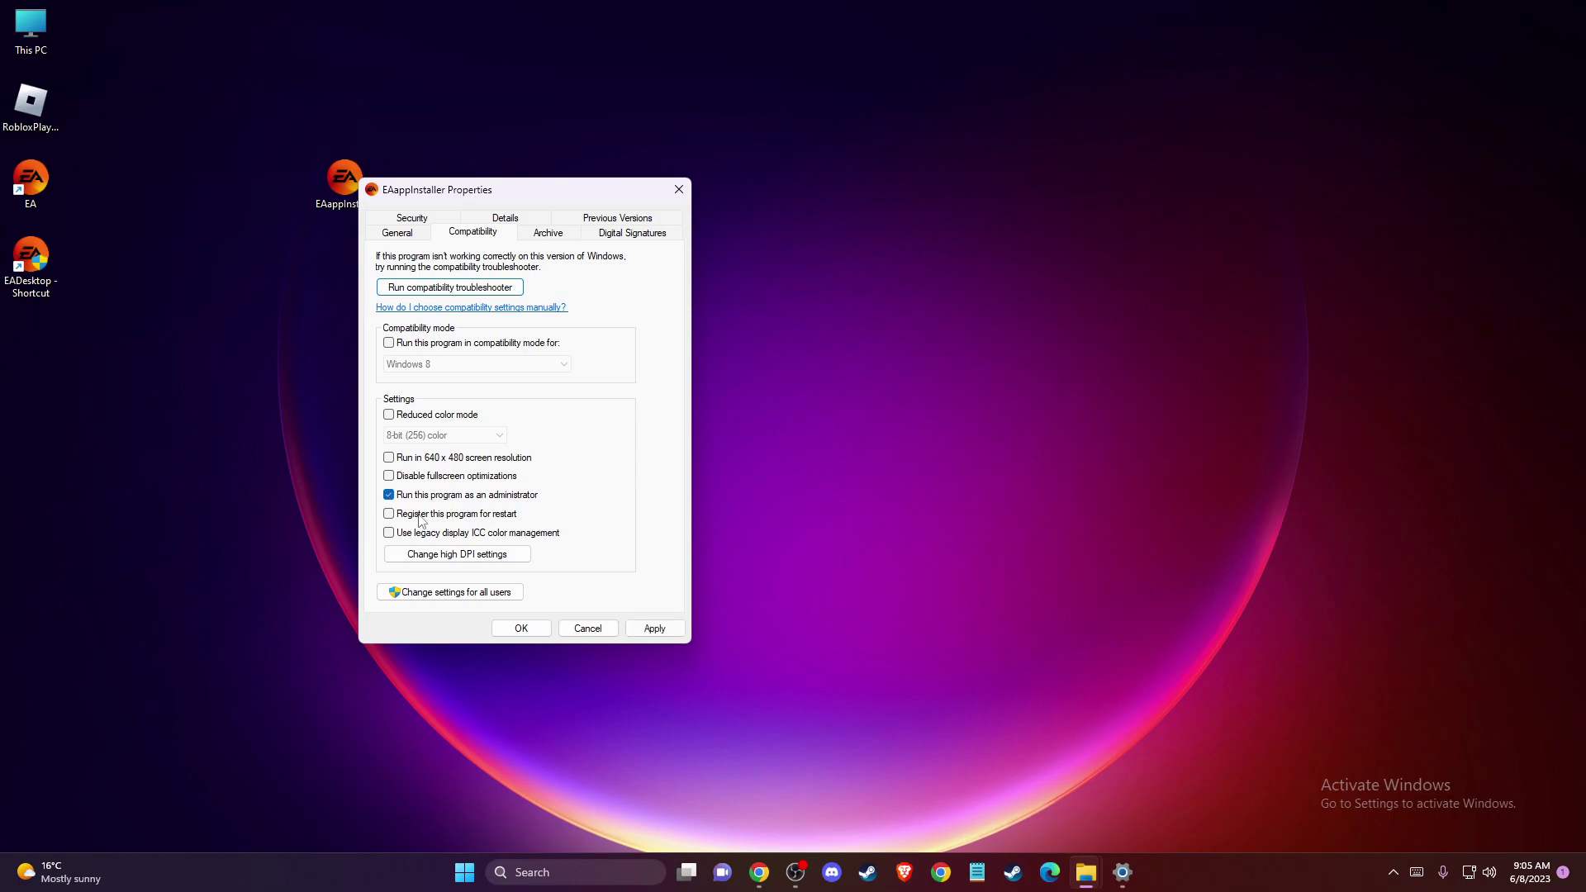
left_click(634, 628)
left_click(522, 628)
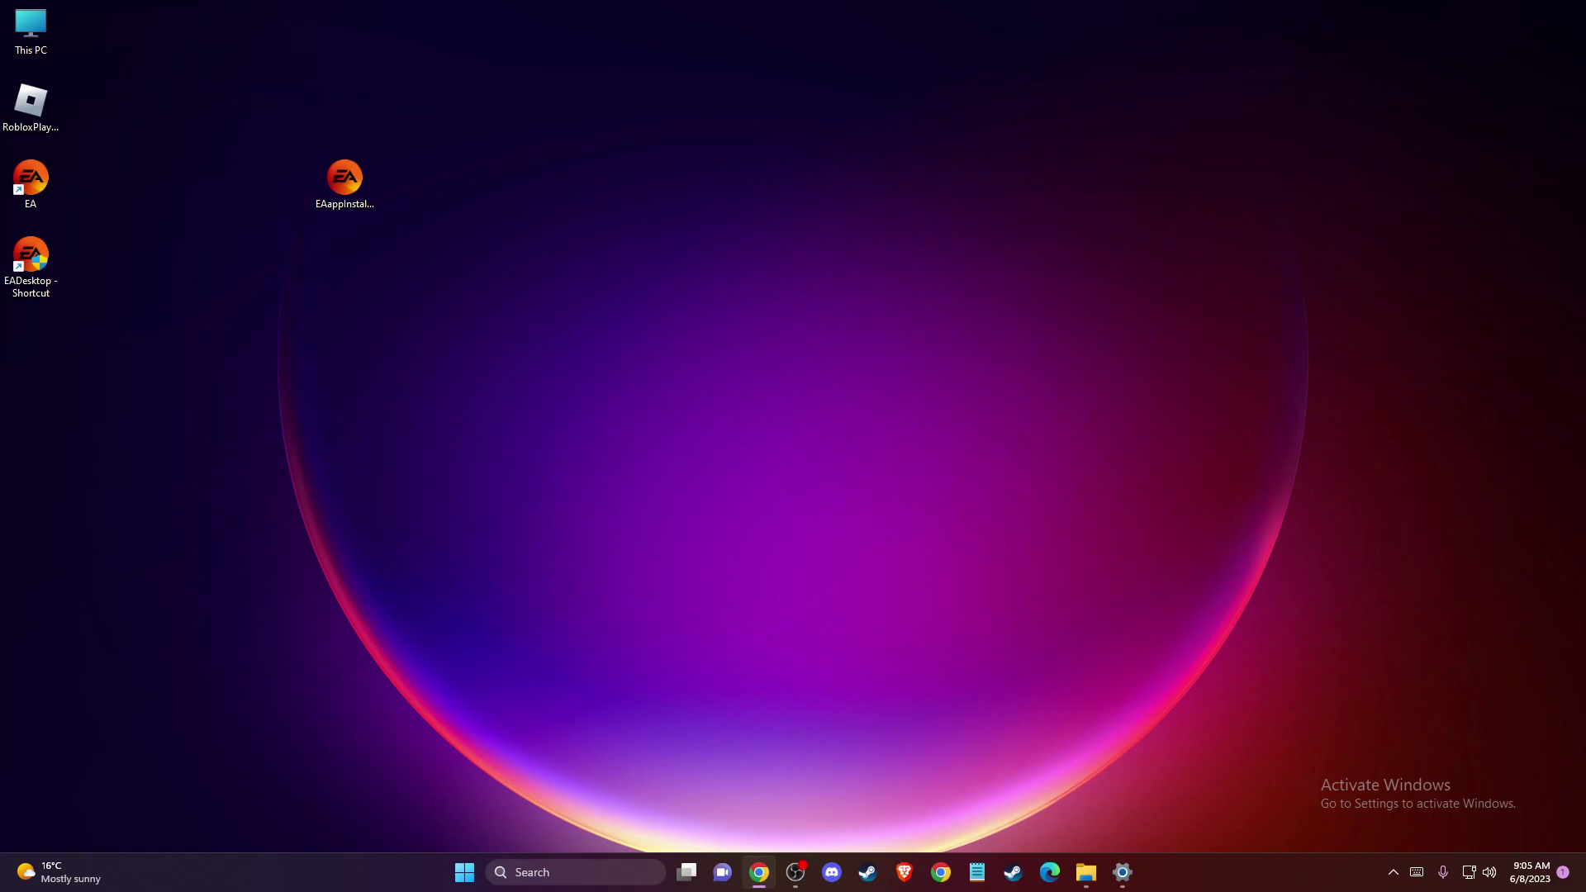
- Search 'VIRUS' and open the Virus & threat protection settings in Windows Security
left_click(537, 875)
type("VIRUS")
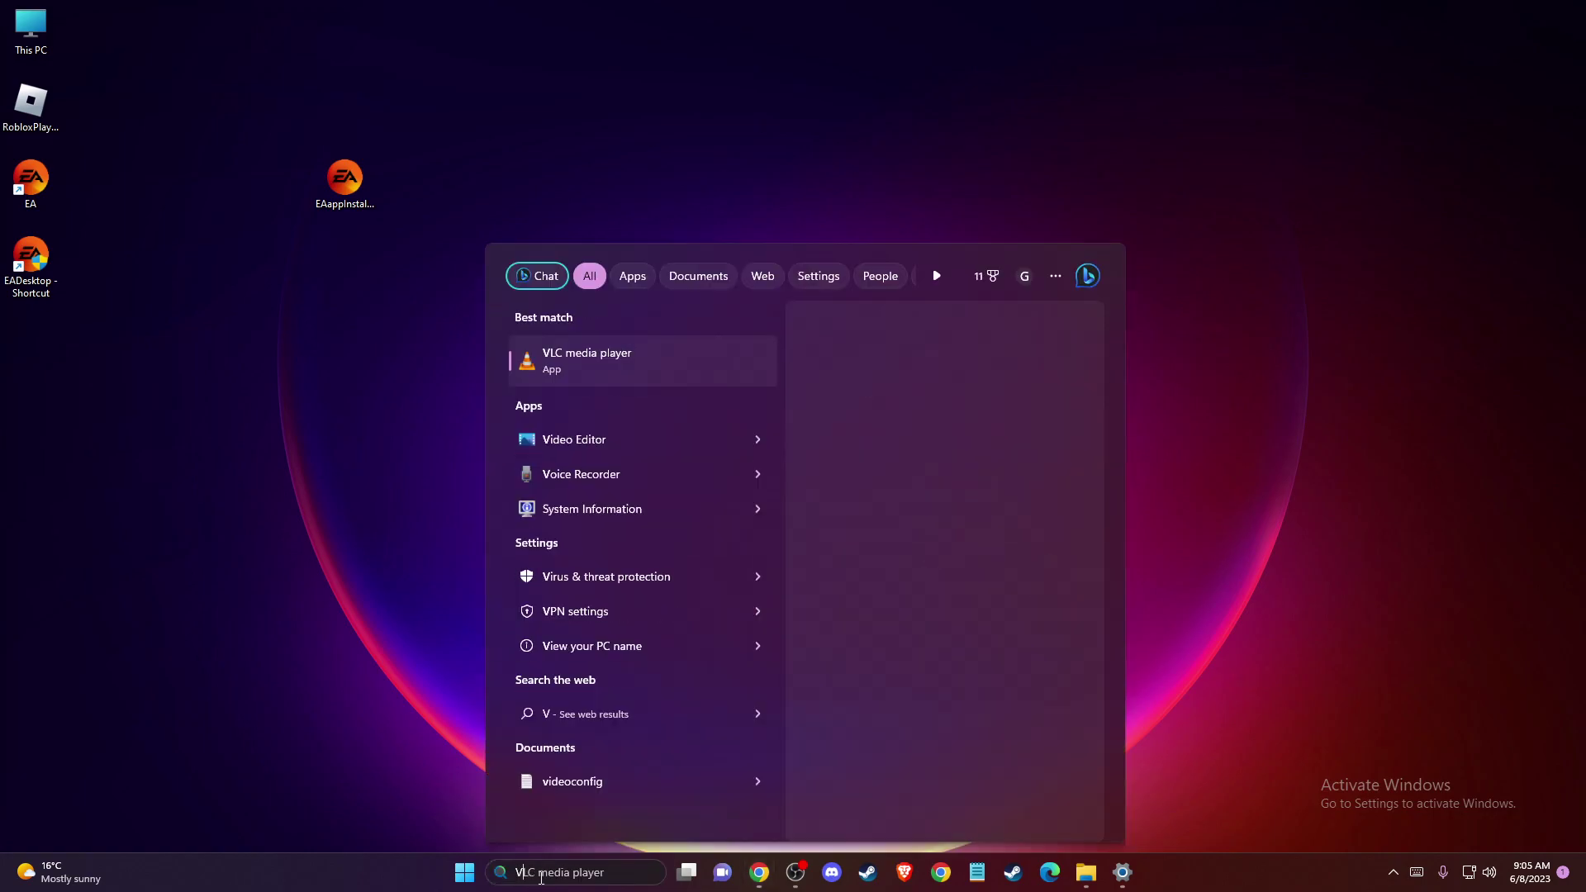
left_click(618, 376)
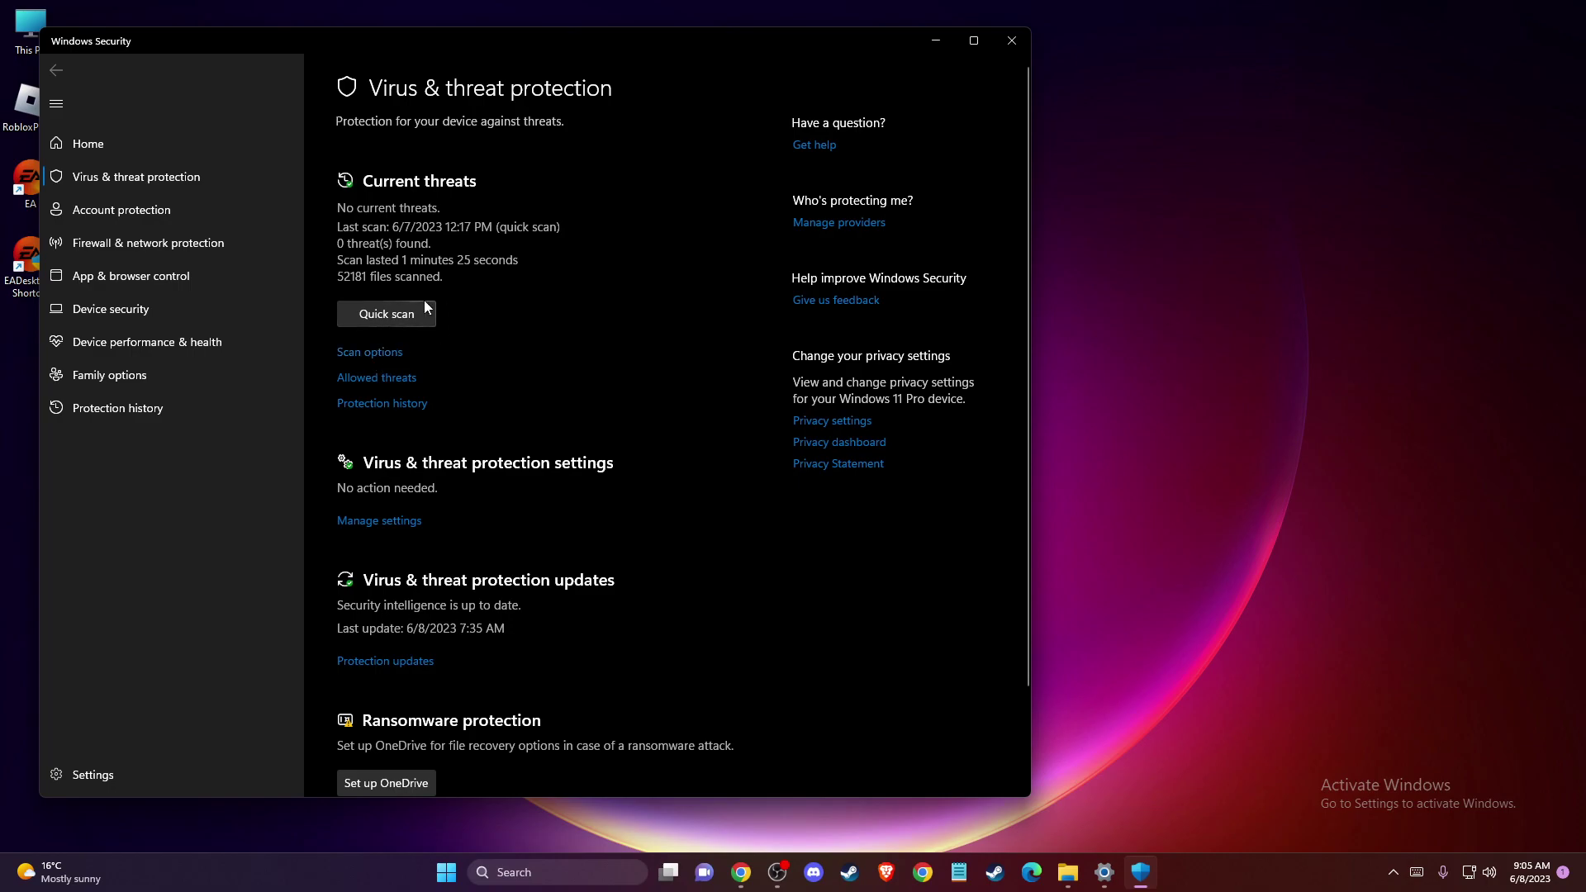
left_click(362, 528)
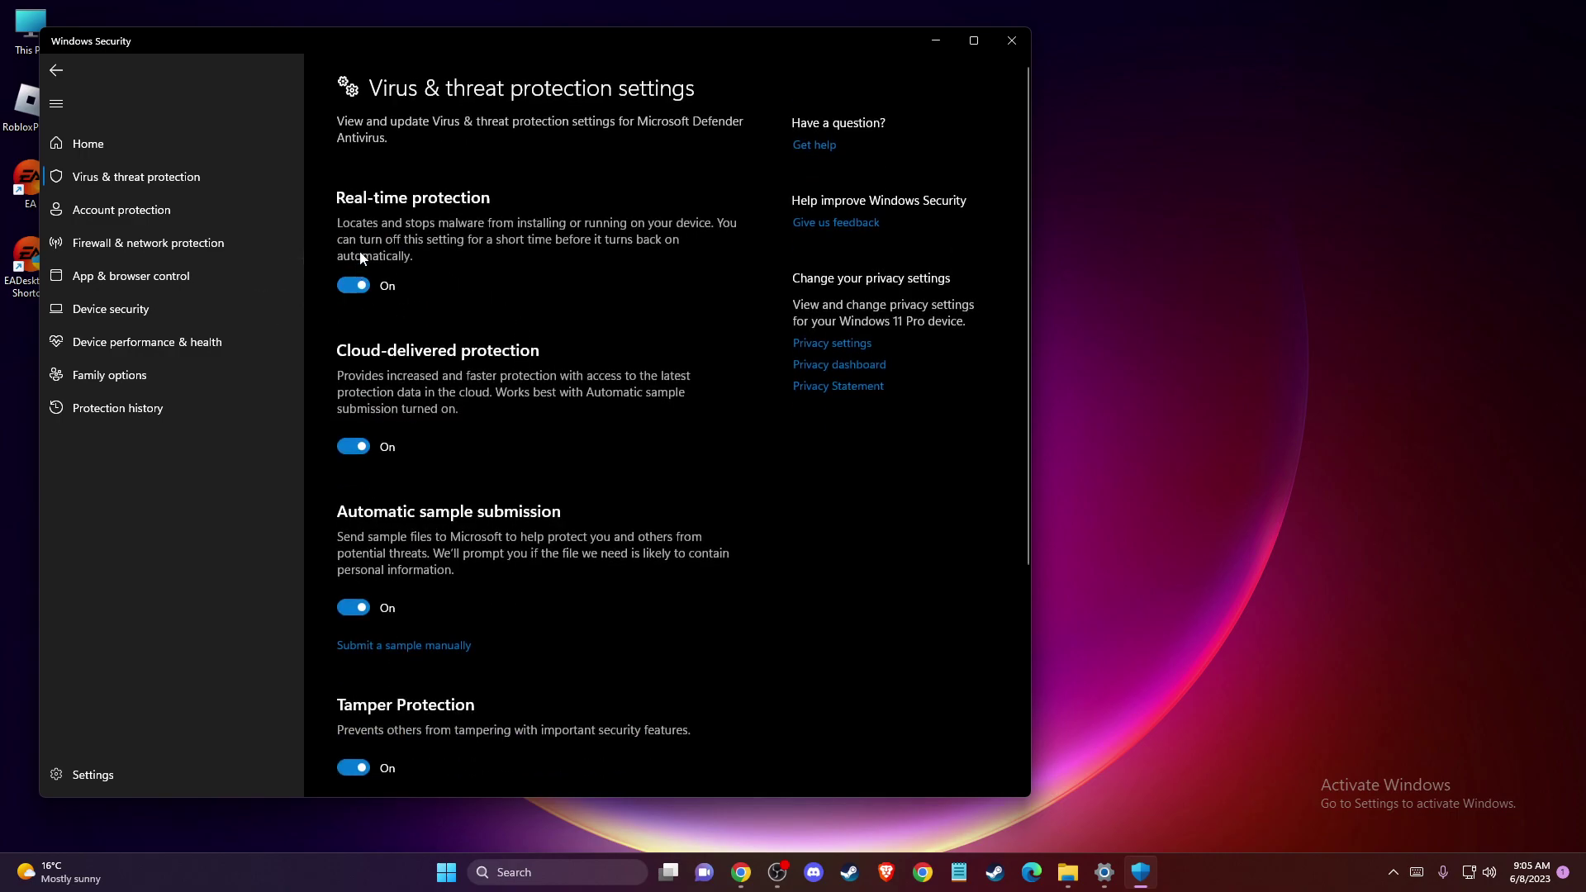
- Check that Controlled folder access is off, then return to the protection settings
scroll(487, 446, "down", 4)
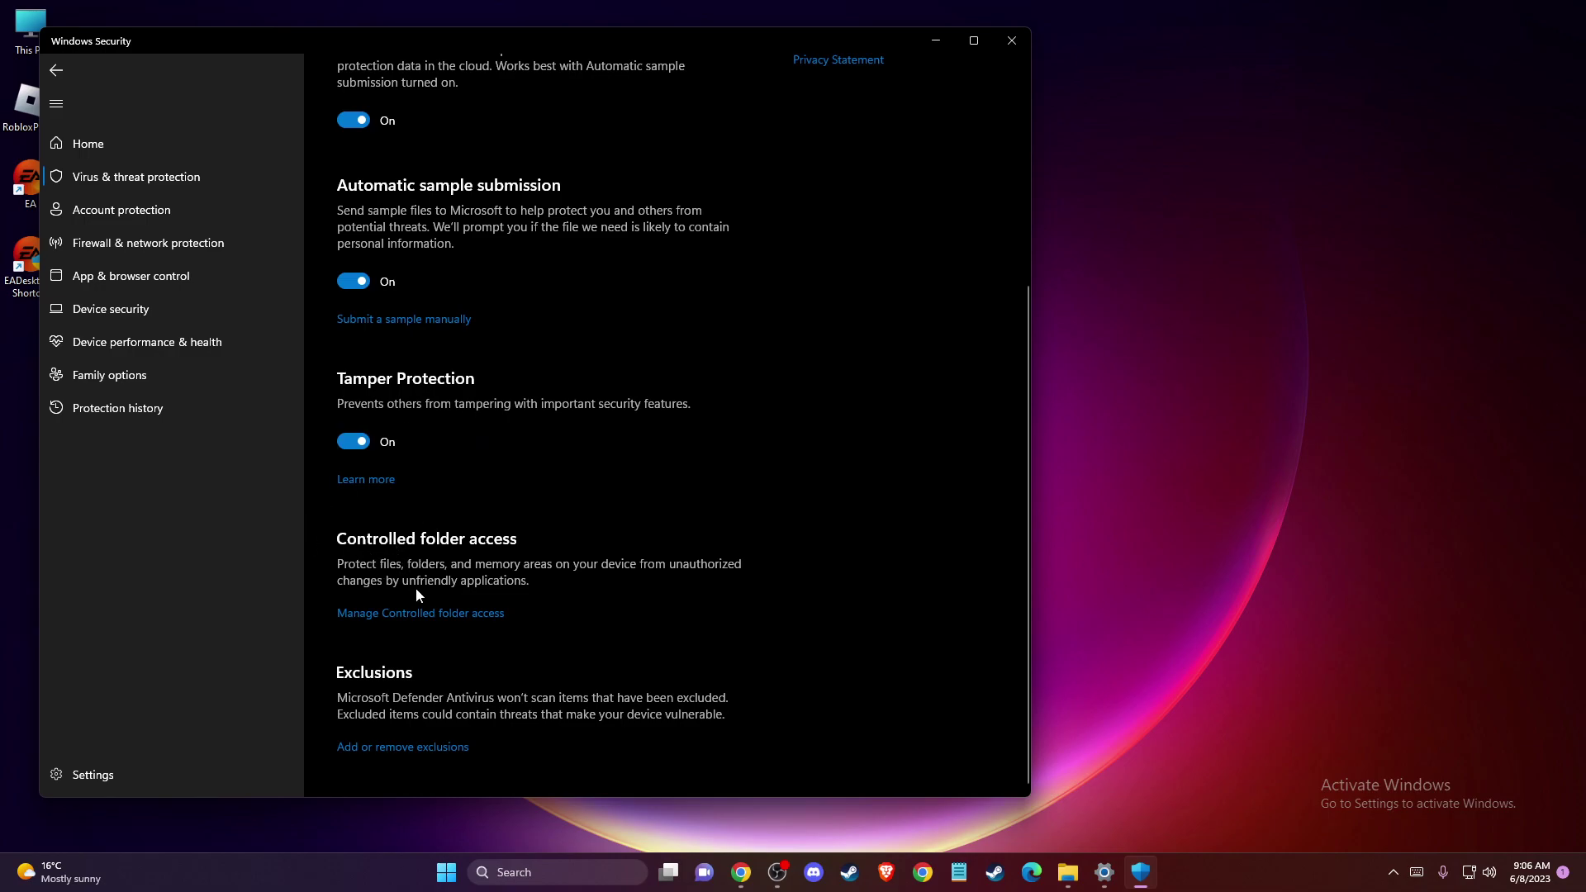
left_click(414, 616)
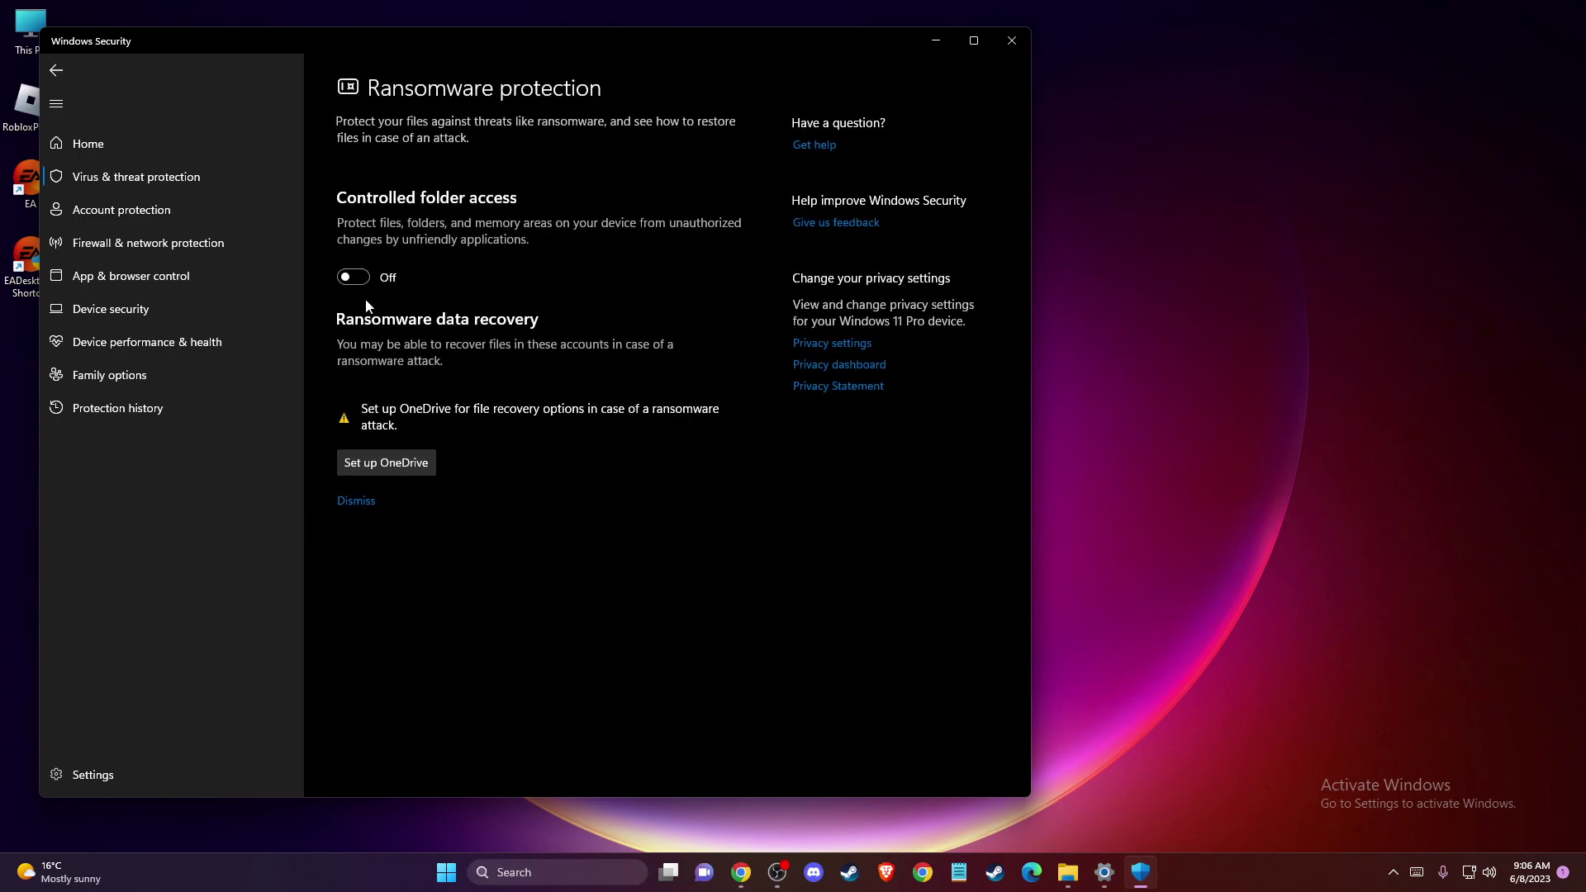
left_click(58, 71)
scroll(436, 579, "down", 4)
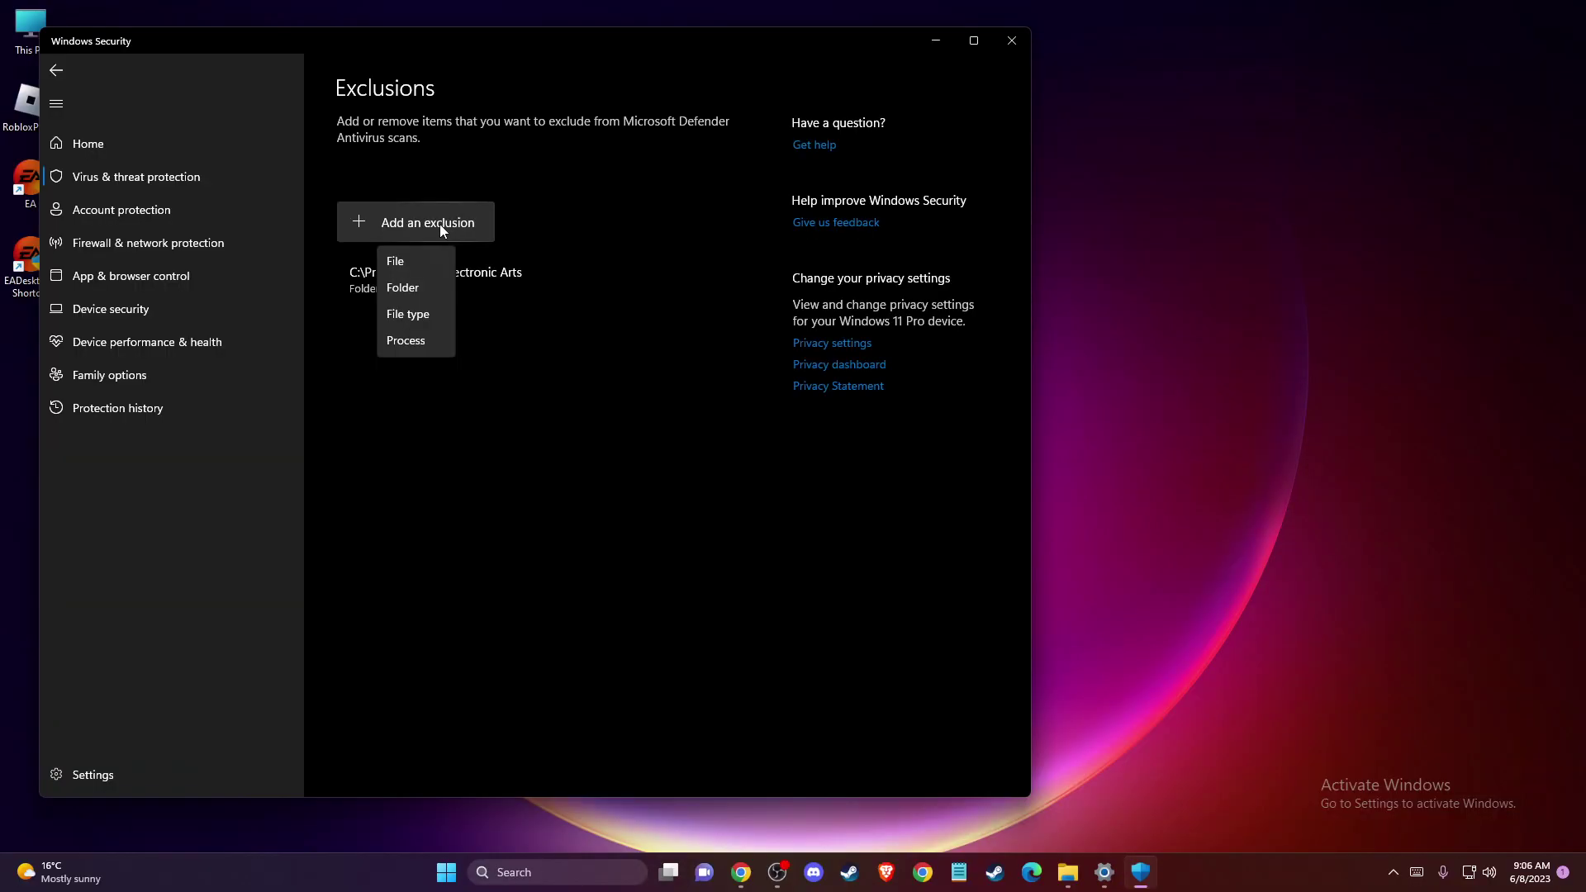
- Add EAappInstaller.exe from the Desktop as a file exclusion, then close Windows Security
left_click(396, 263)
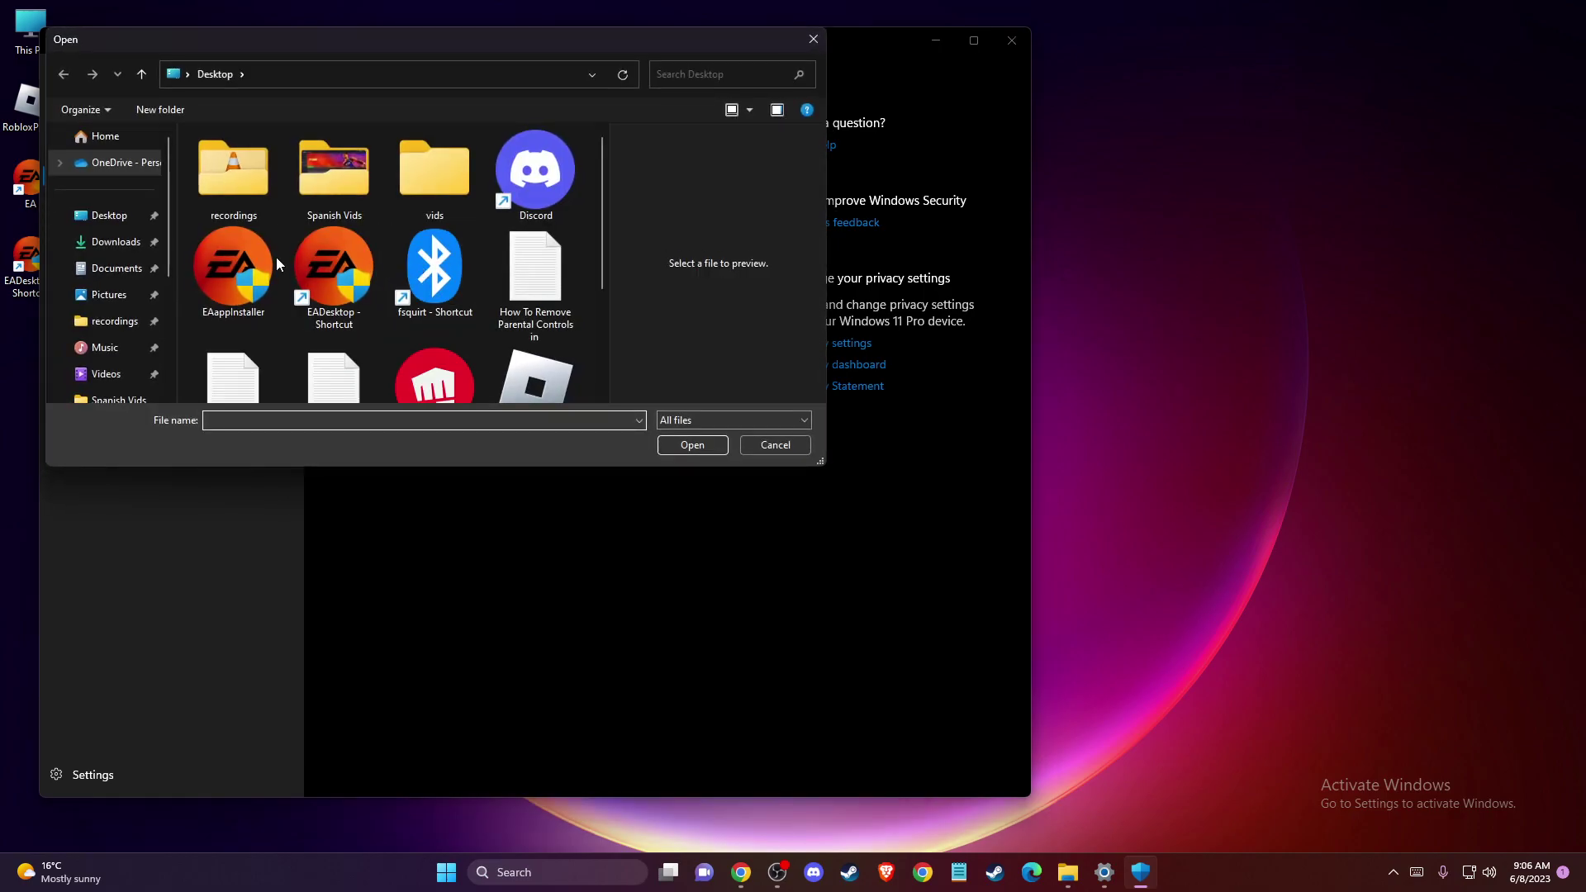
left_click(106, 215)
left_click(205, 259)
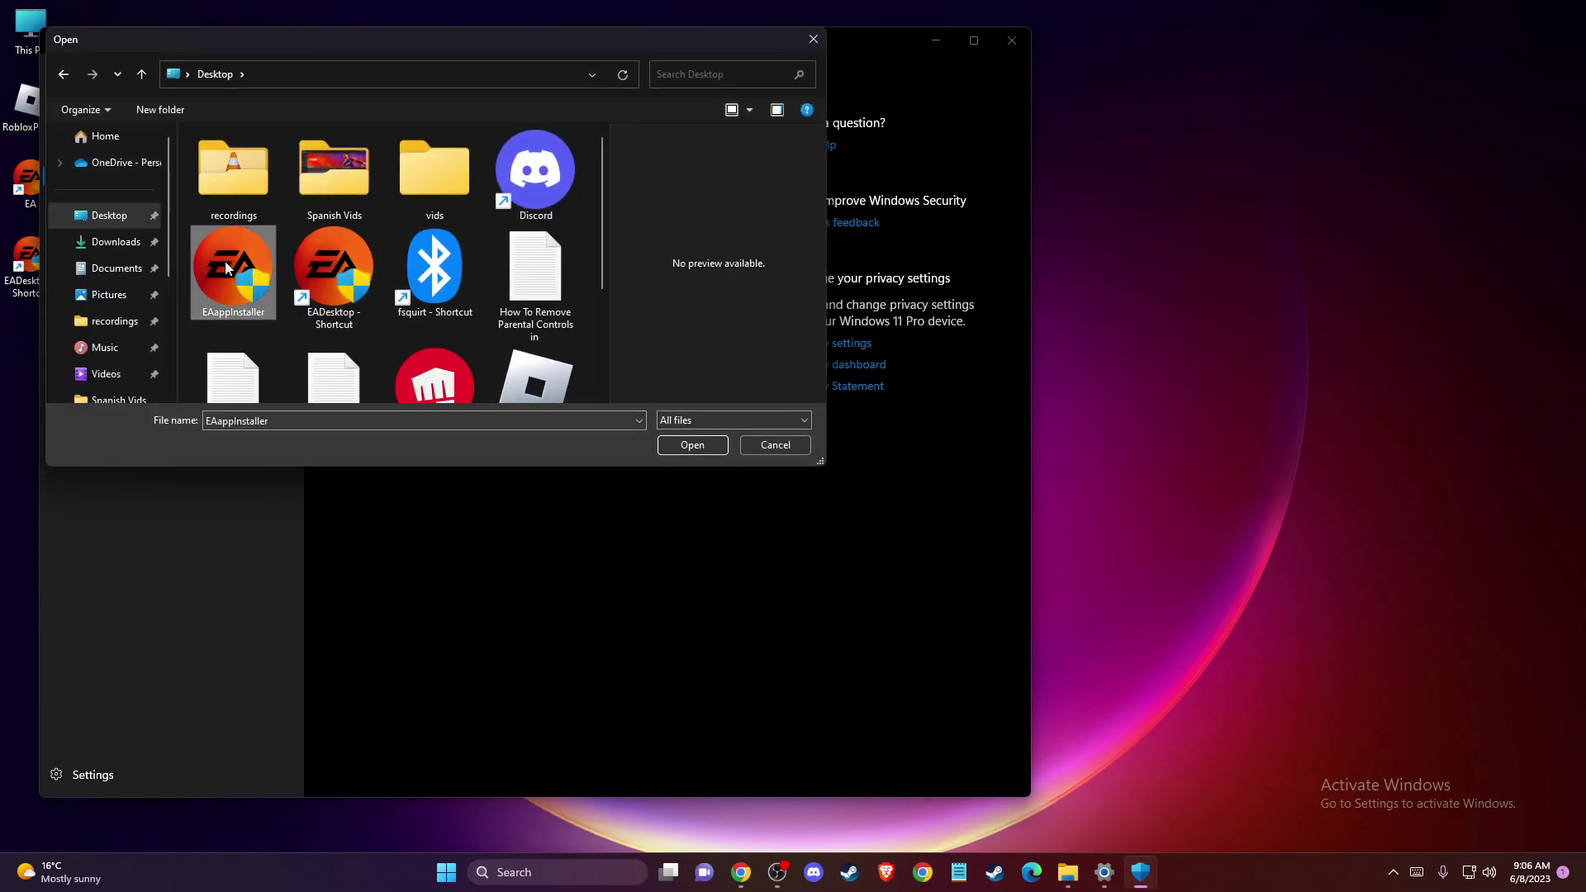
left_click(692, 446)
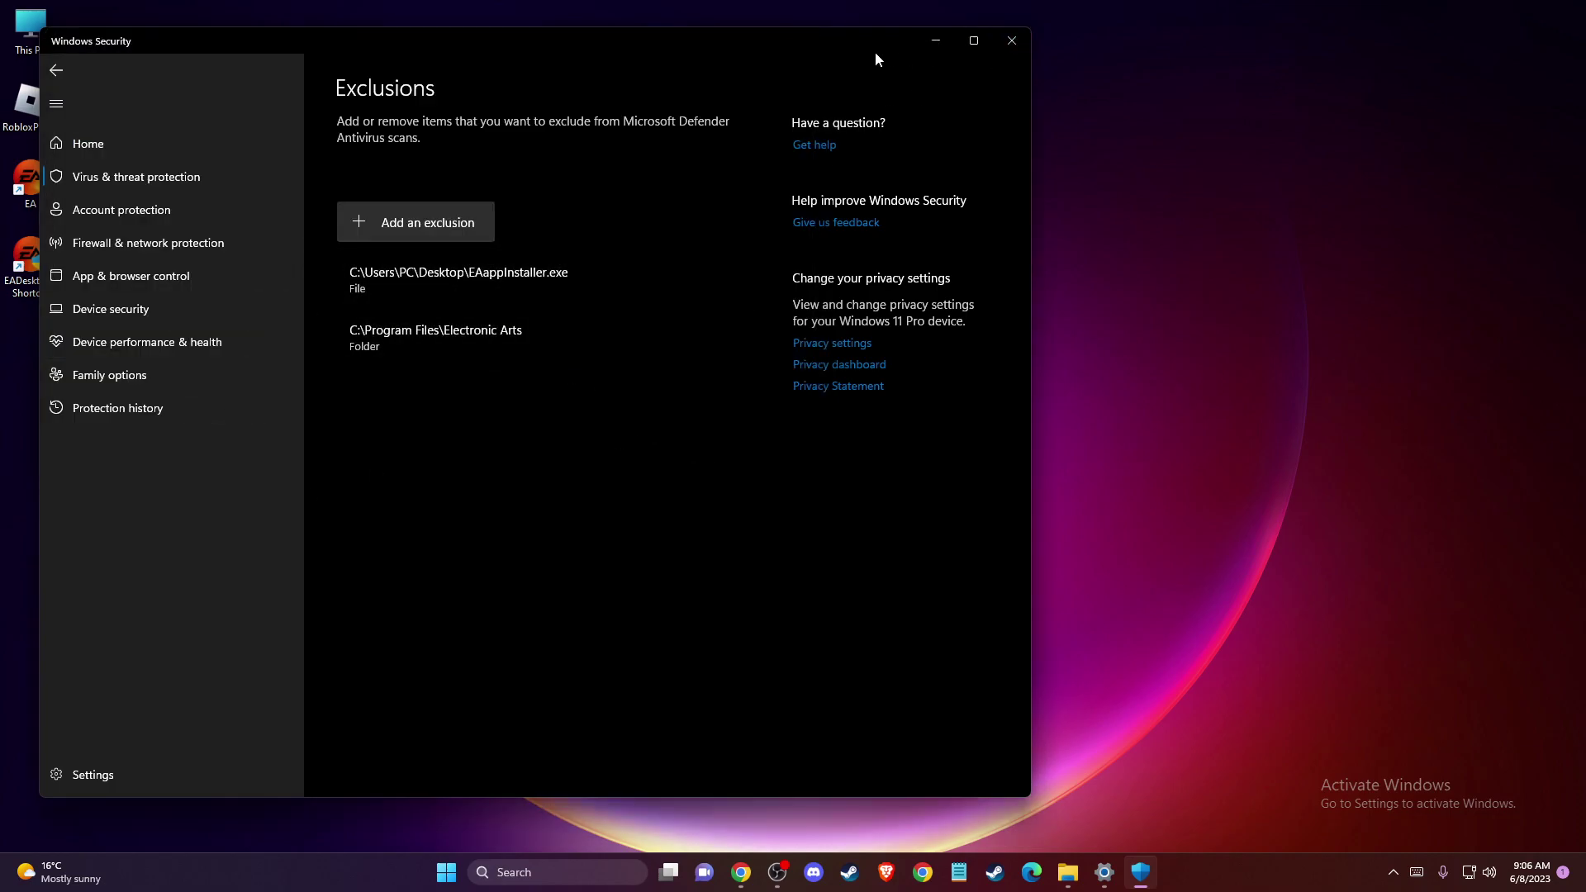
left_click(1011, 40)
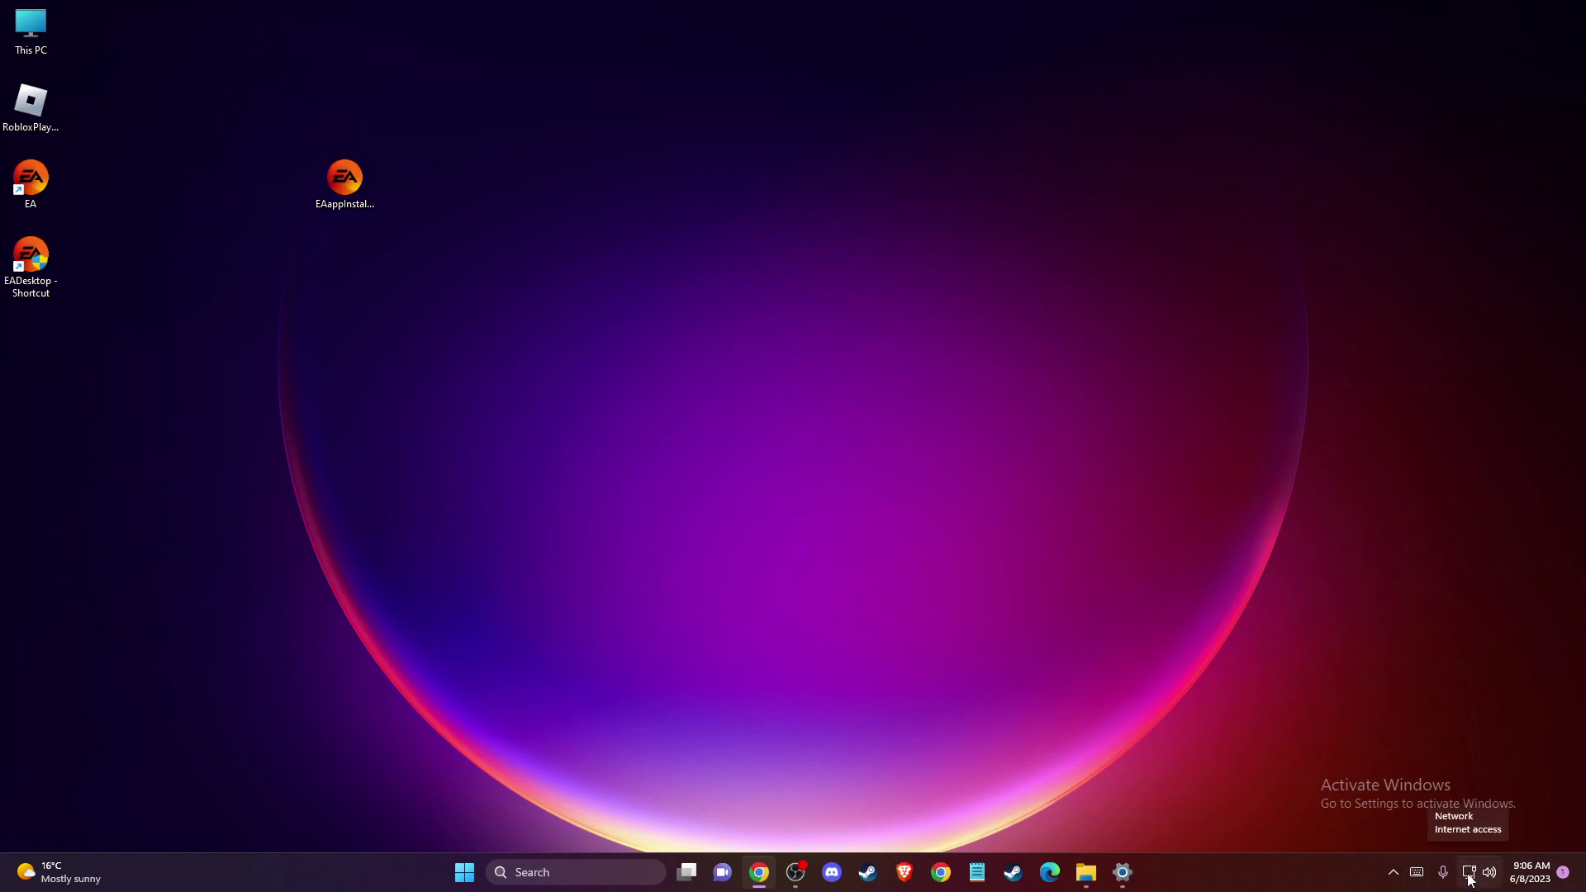
- Open the Ethernet adapter's properties through Advanced network settings and network adapter options
right_click(1469, 876)
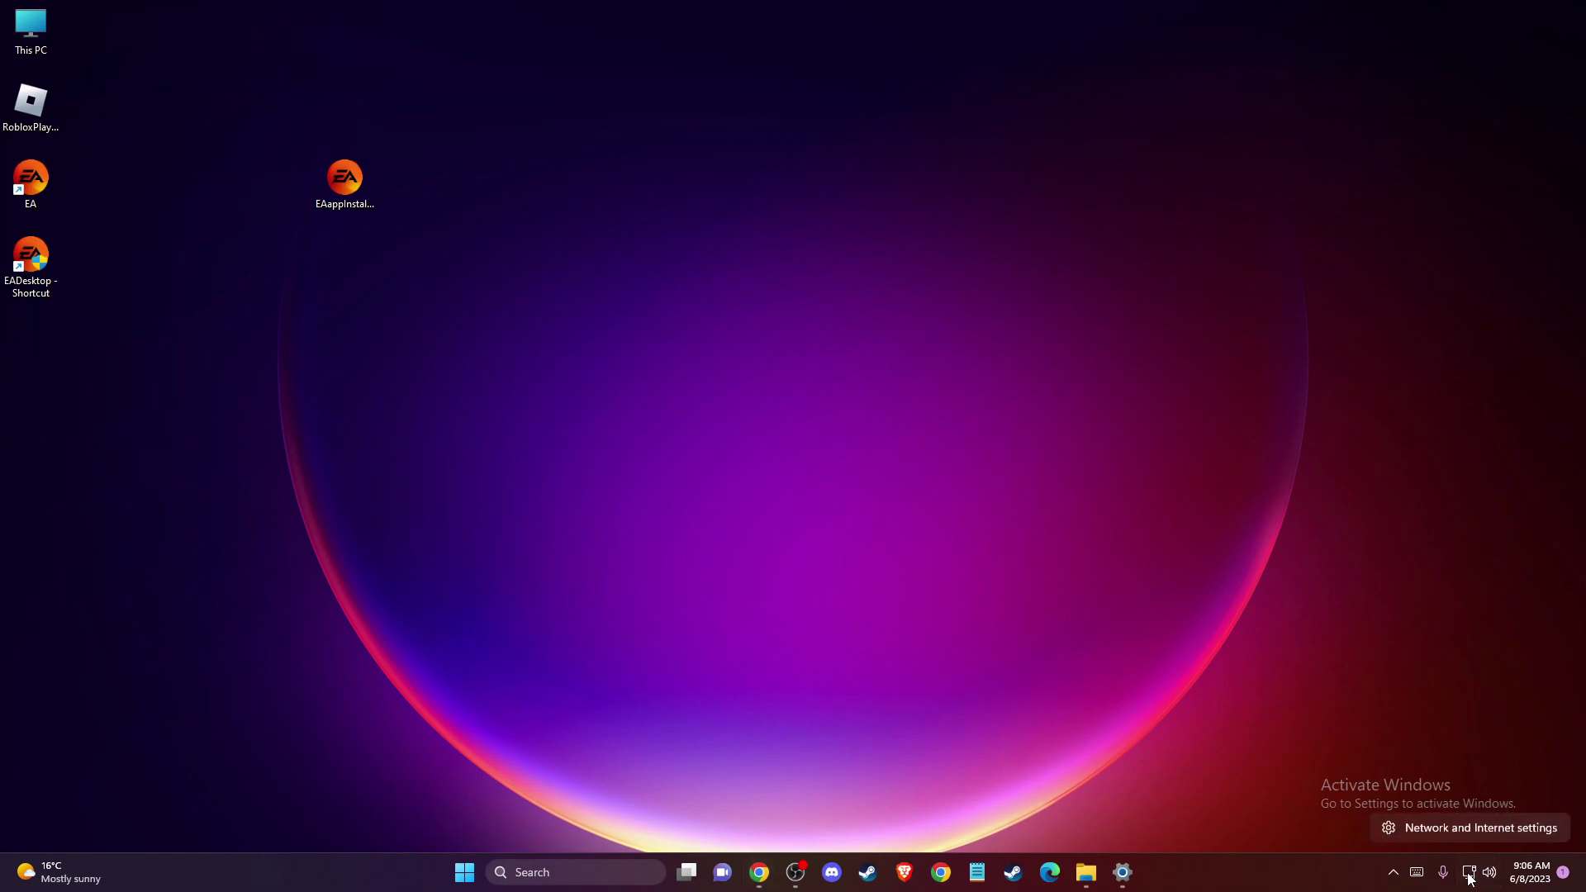
left_click(1450, 828)
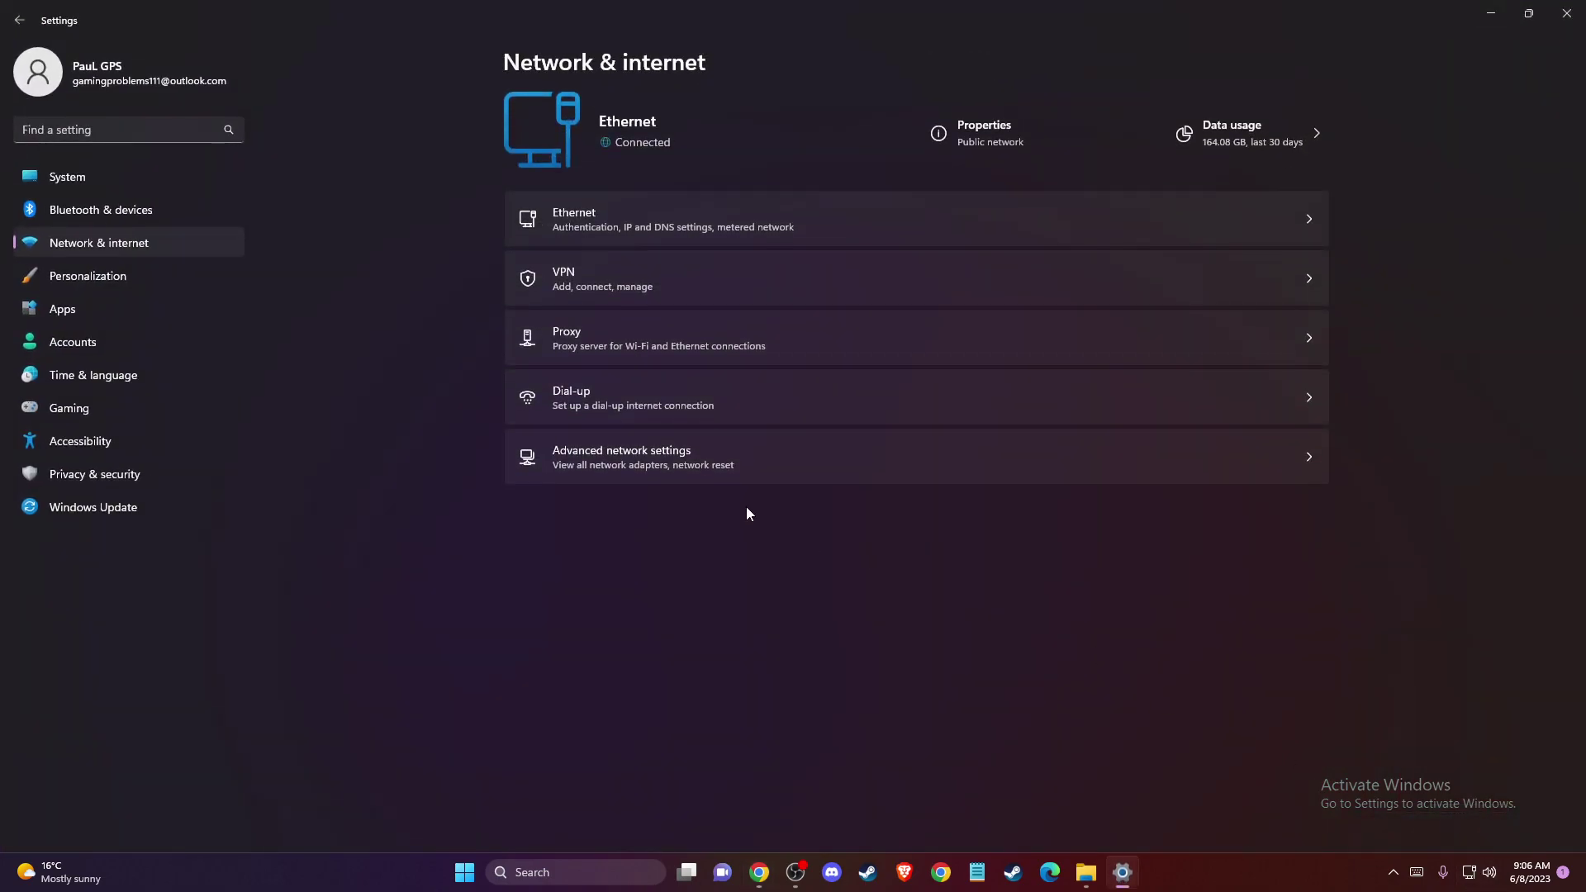
left_click(587, 456)
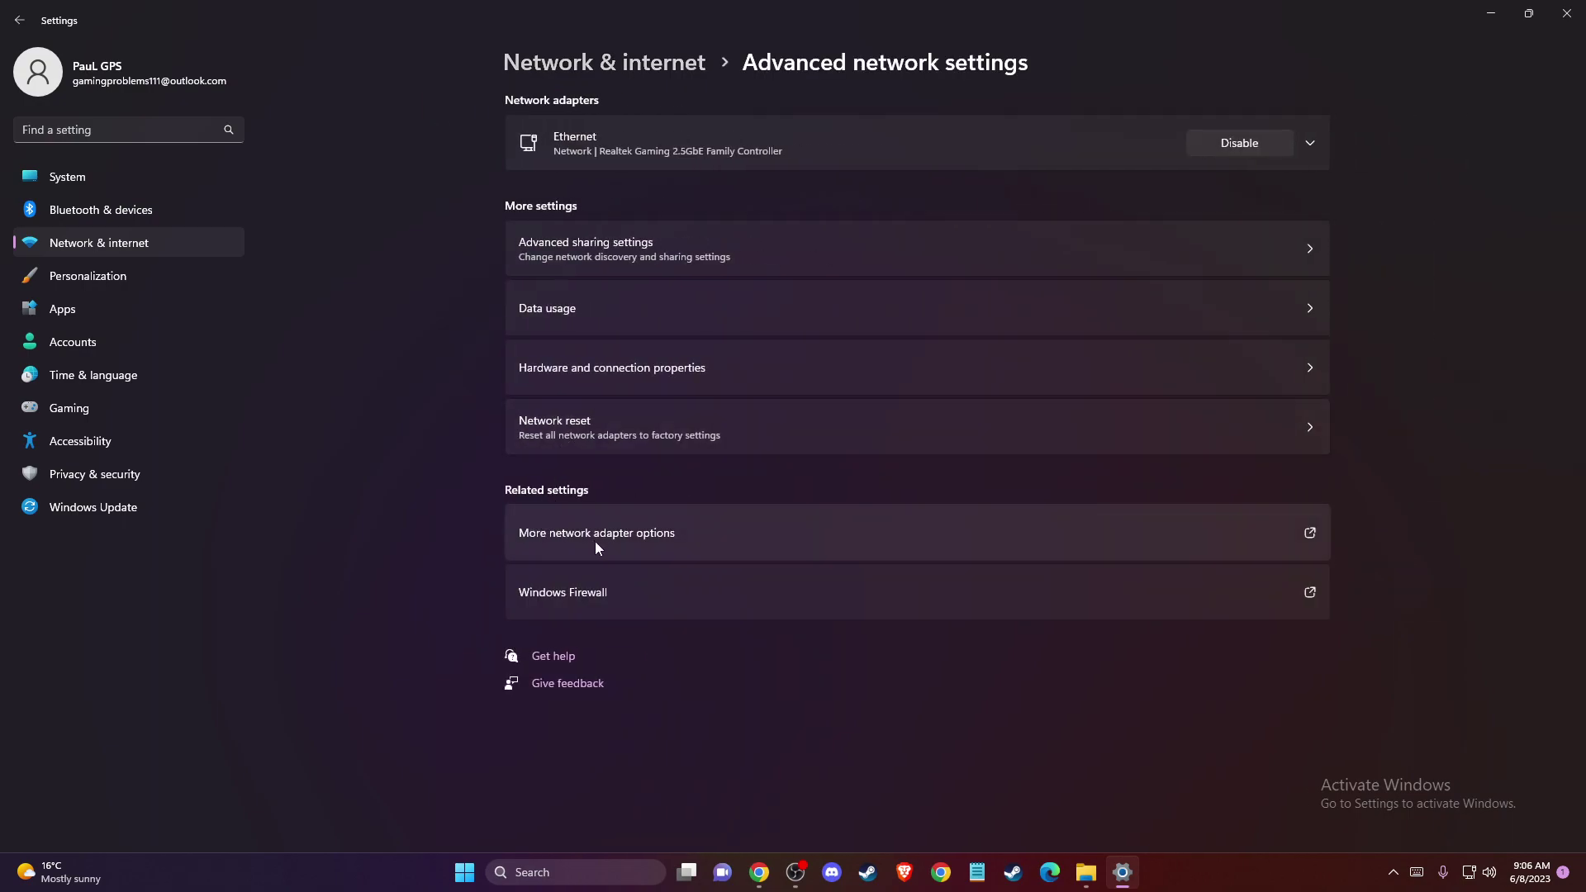
left_click(537, 539)
left_click(374, 296)
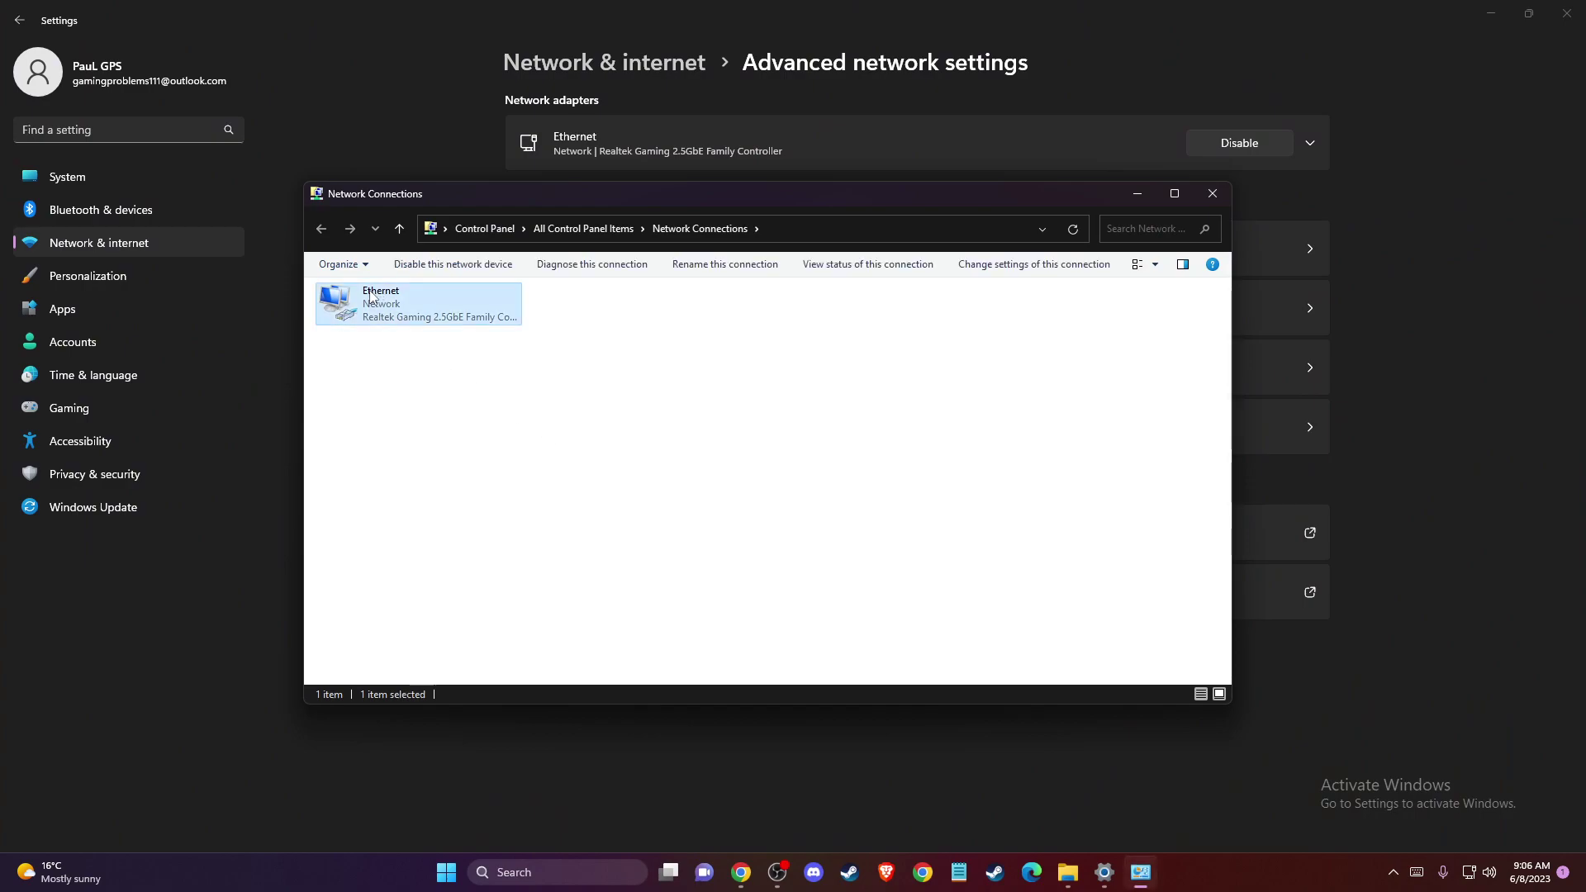
right_click(372, 293)
left_click(435, 449)
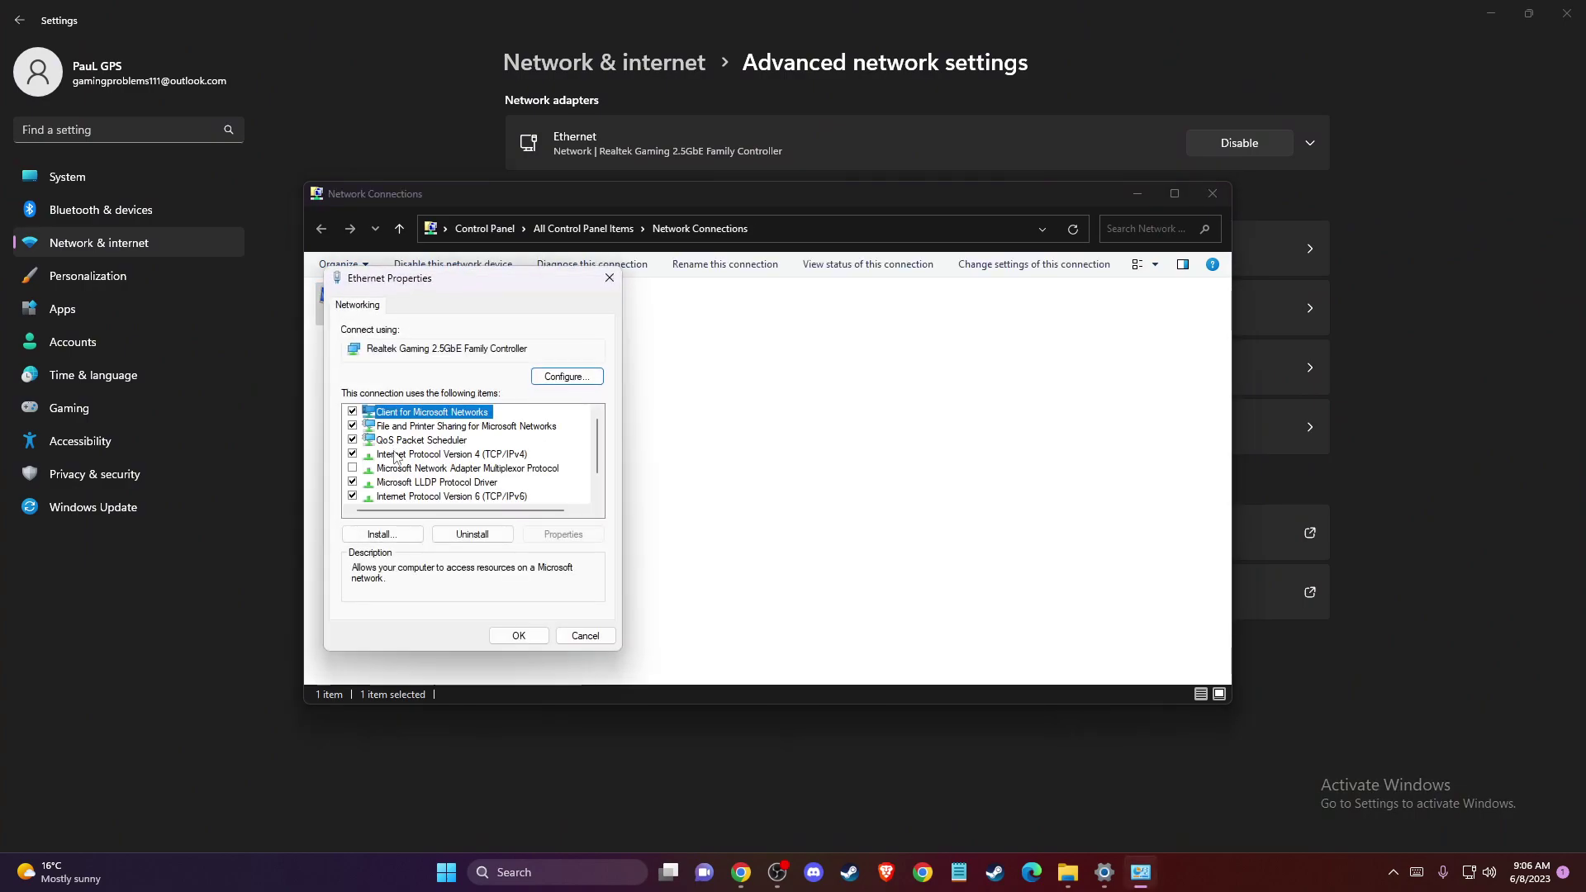
- Uncheck IPv6, set IPv4 DNS to 8.8.8.8 and 8.8.4.4, and close the network windows
scroll(383, 471, "down", 1)
left_click(354, 468)
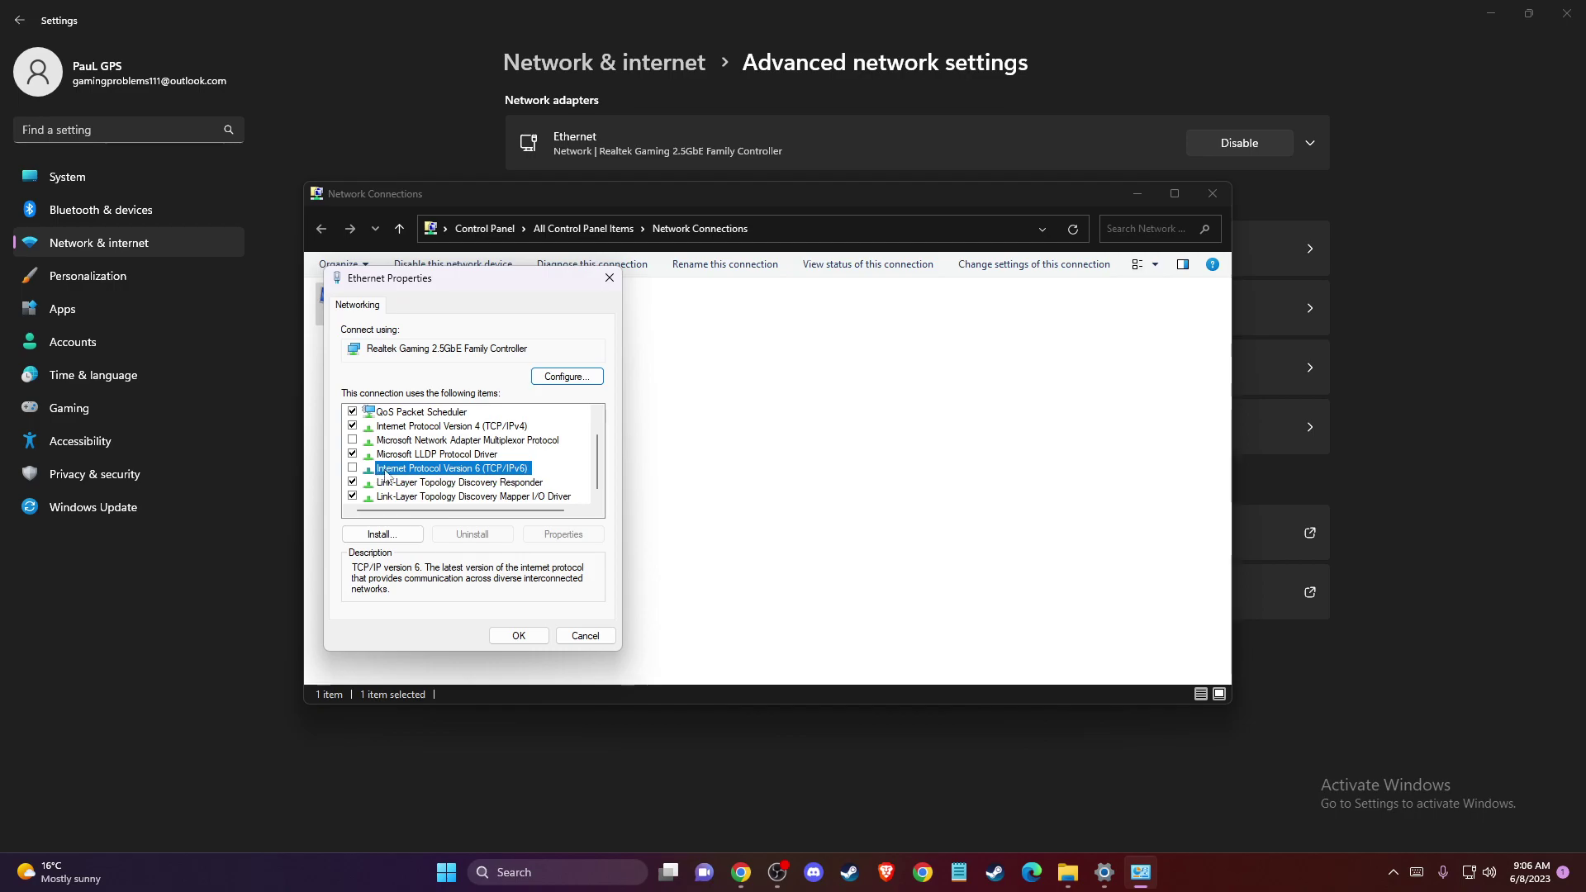
scroll(403, 475, "up", 1)
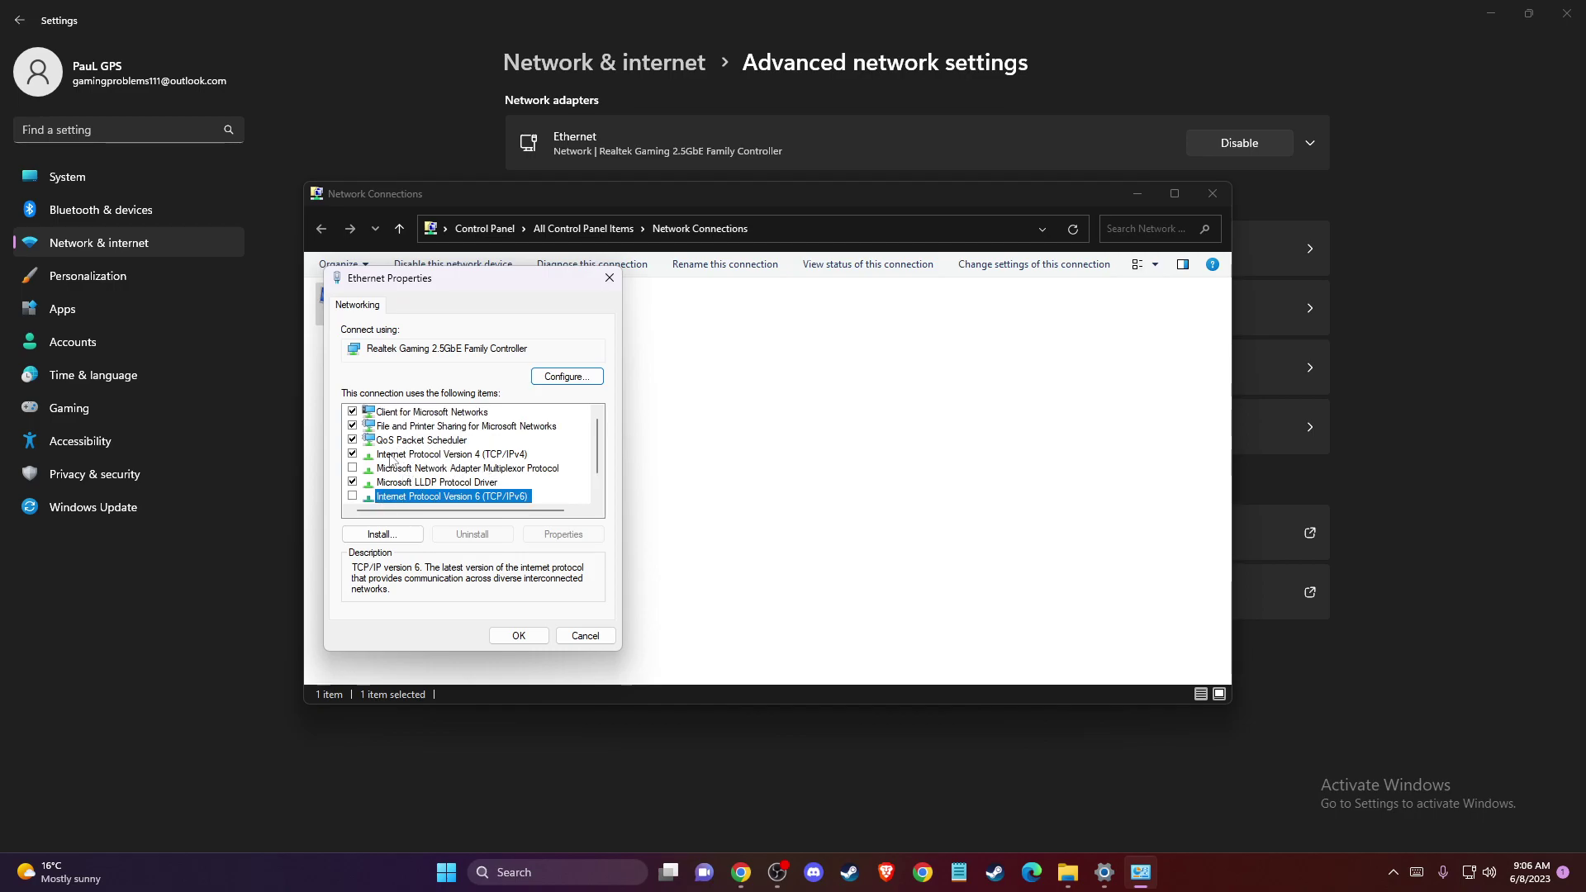
double_click(431, 456)
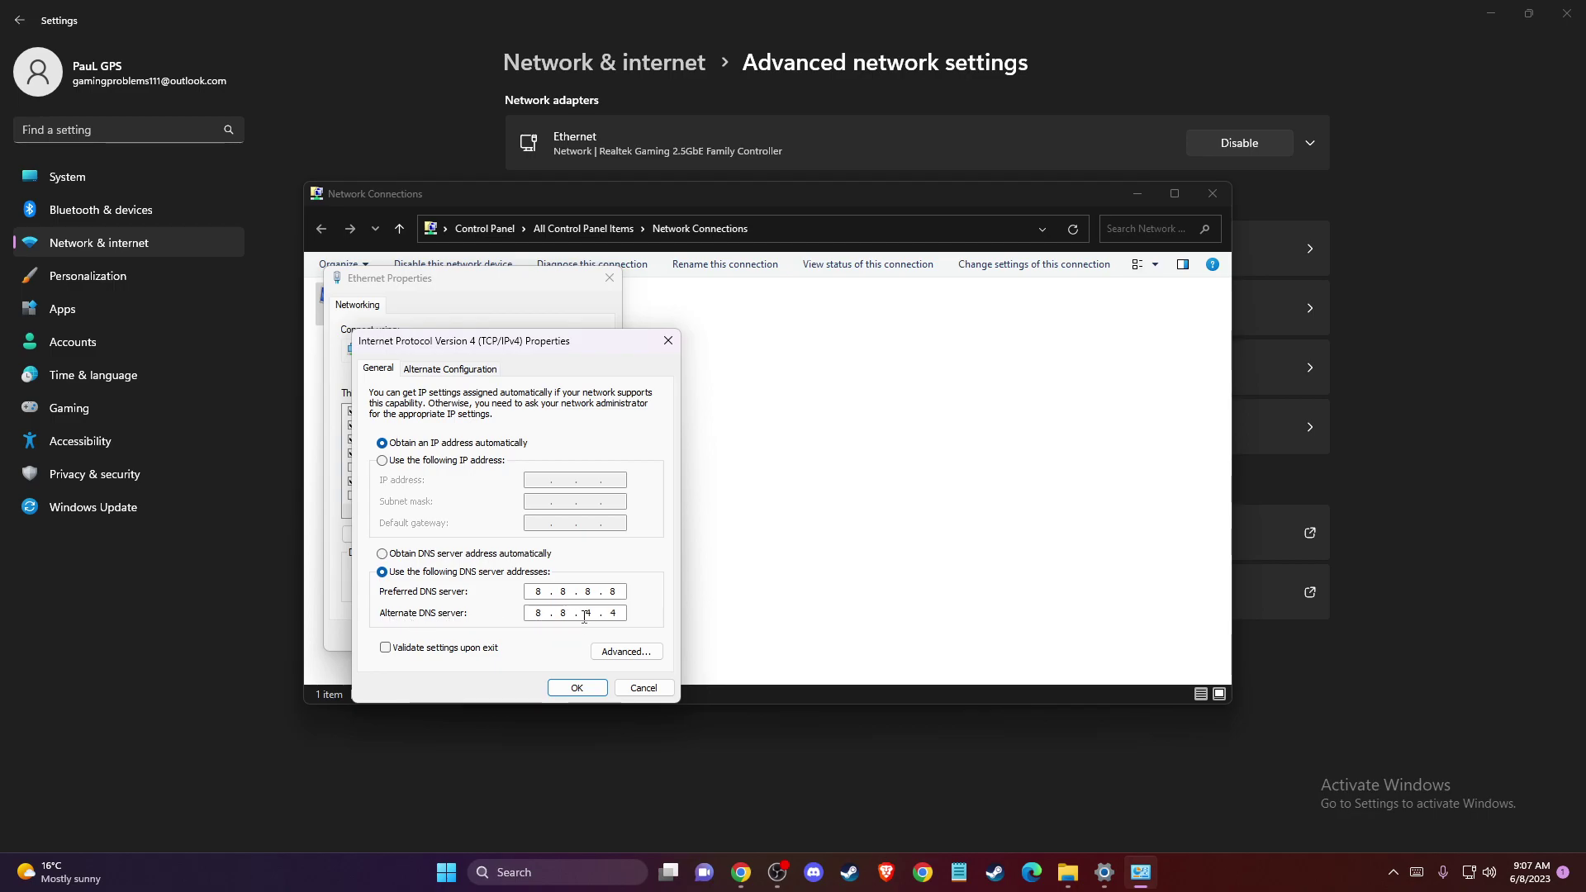
left_click(579, 686)
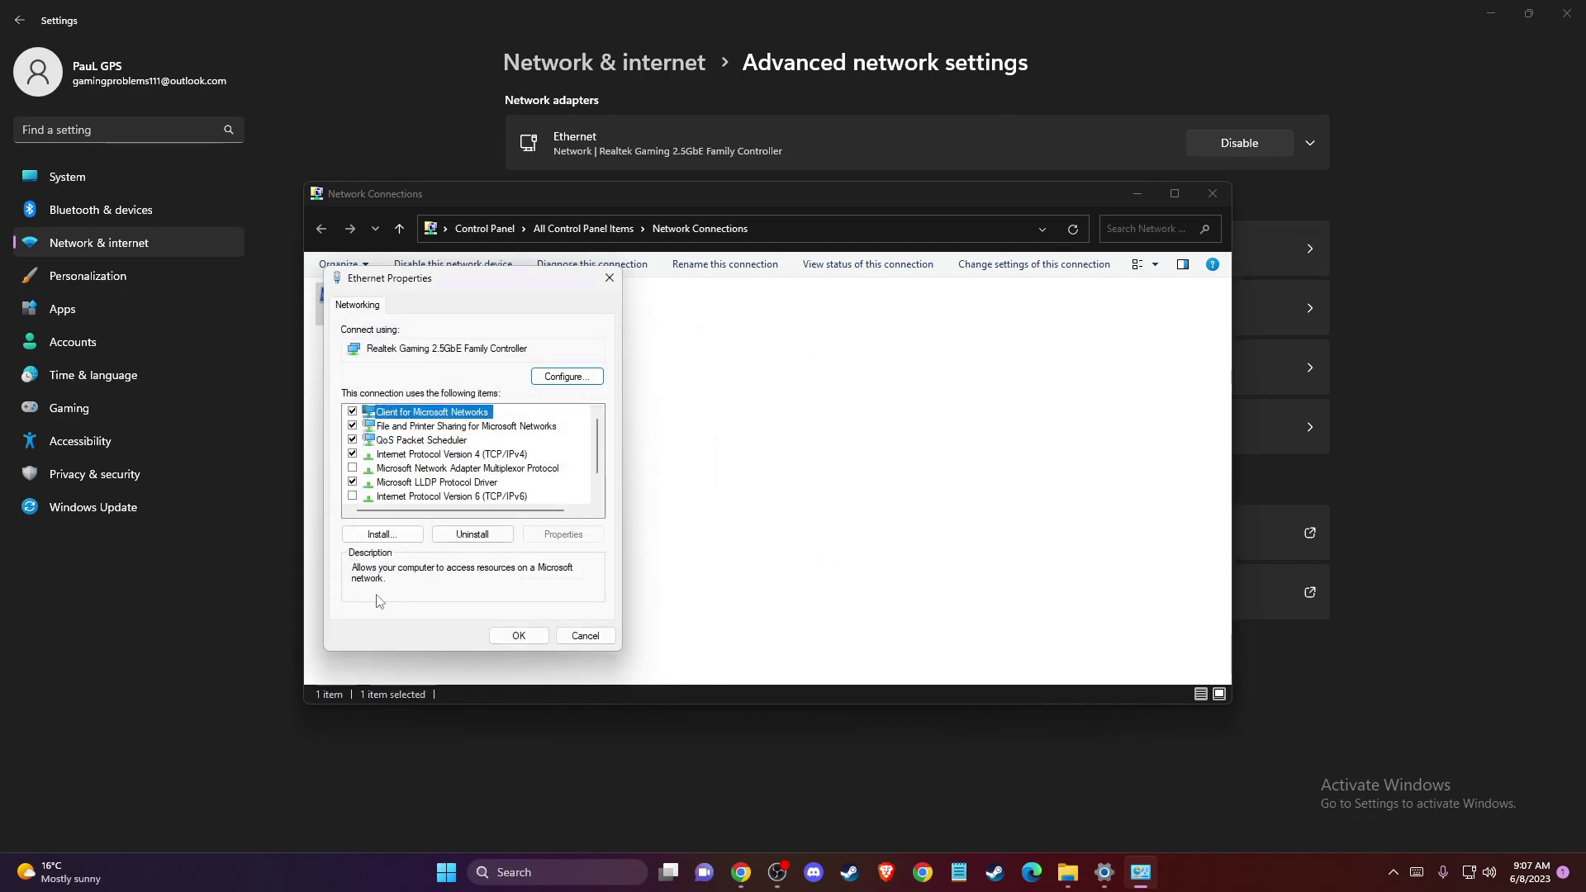
left_click(519, 635)
left_click(1212, 195)
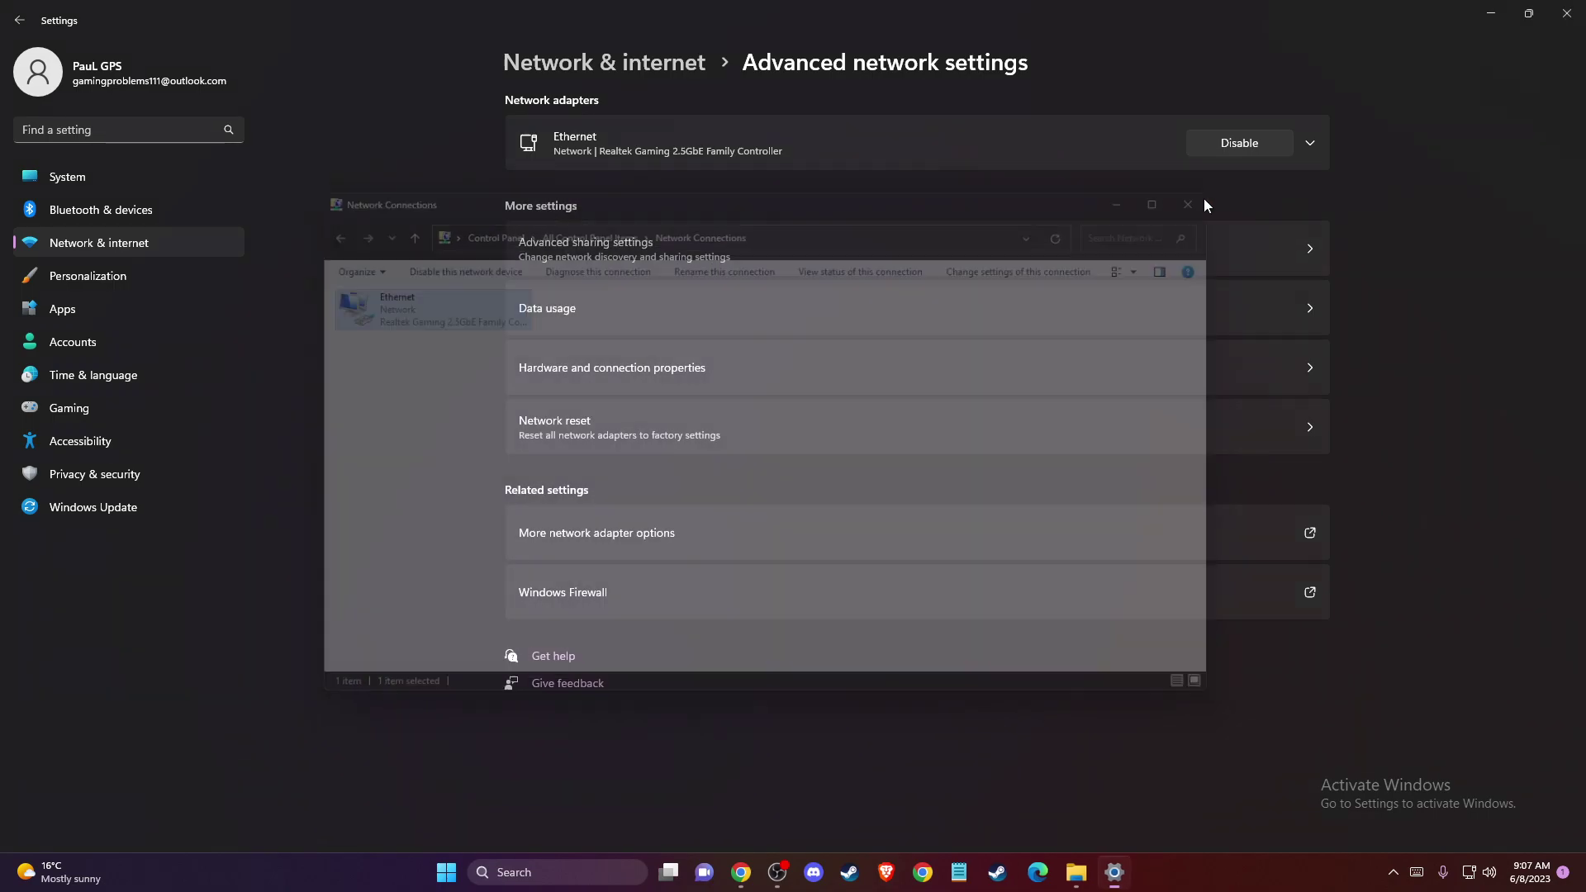
left_click(1581, 5)
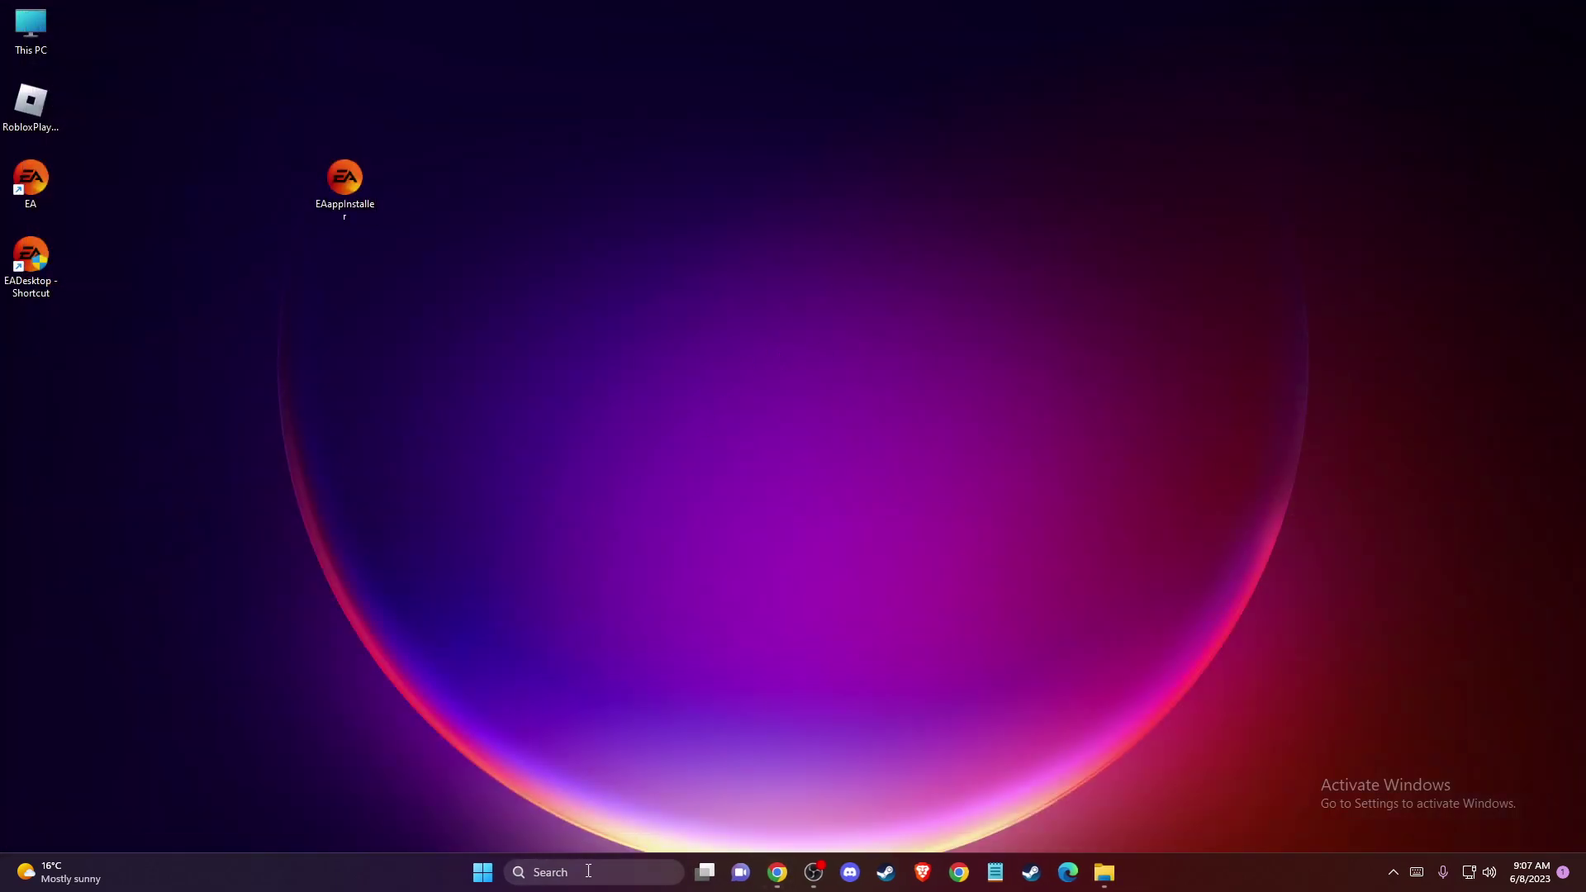
- Run ipconfig /flushdns in an administrator Command Prompt, then close it
left_click(592, 872)
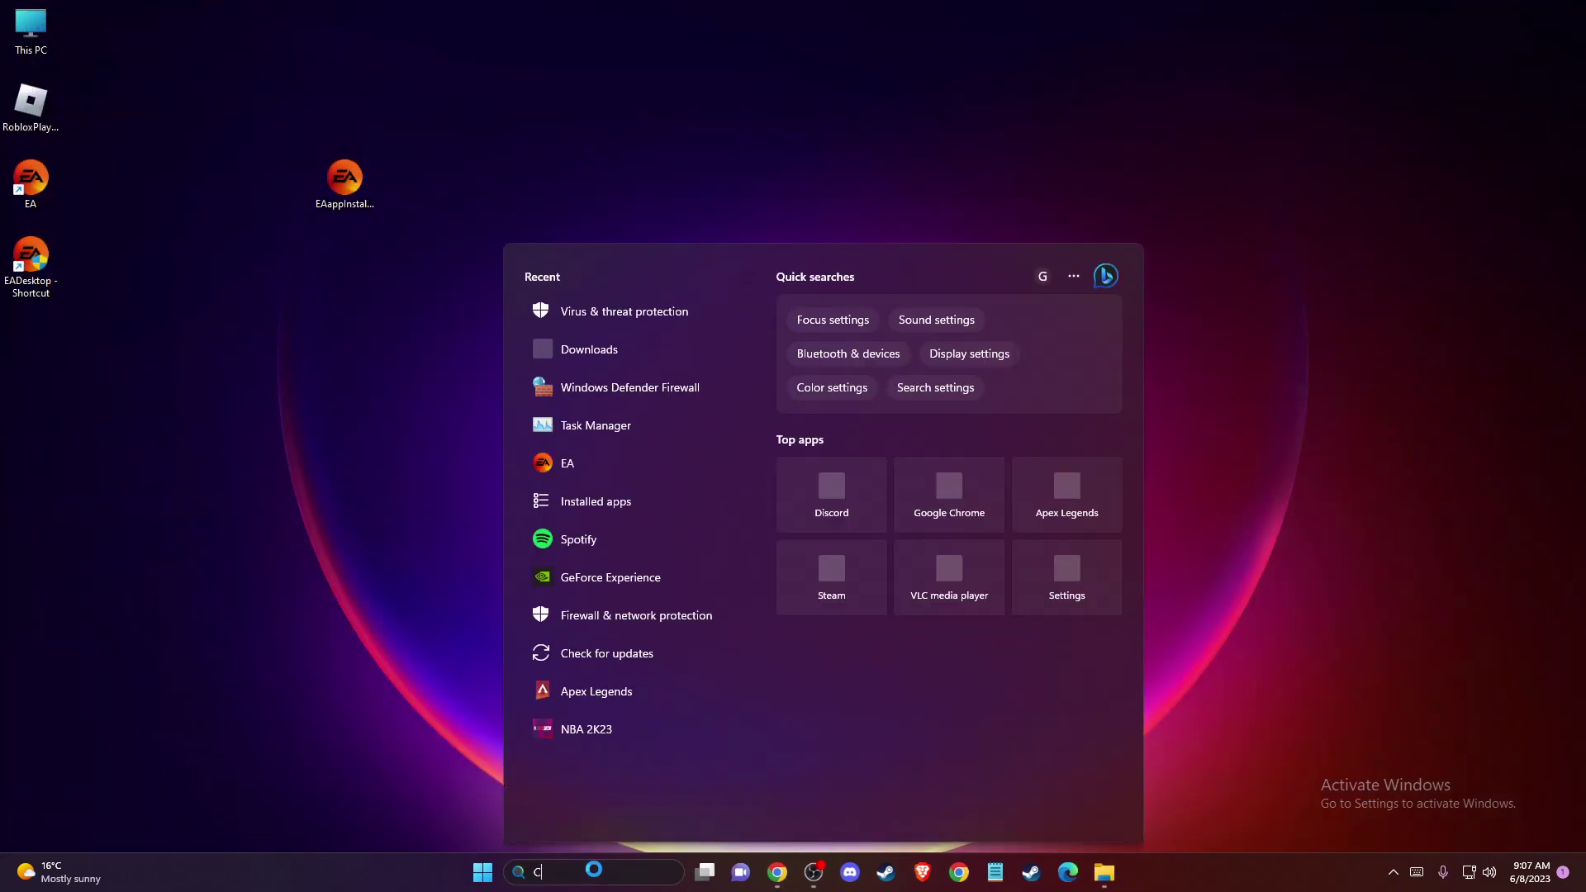
type("CMD")
right_click(601, 370)
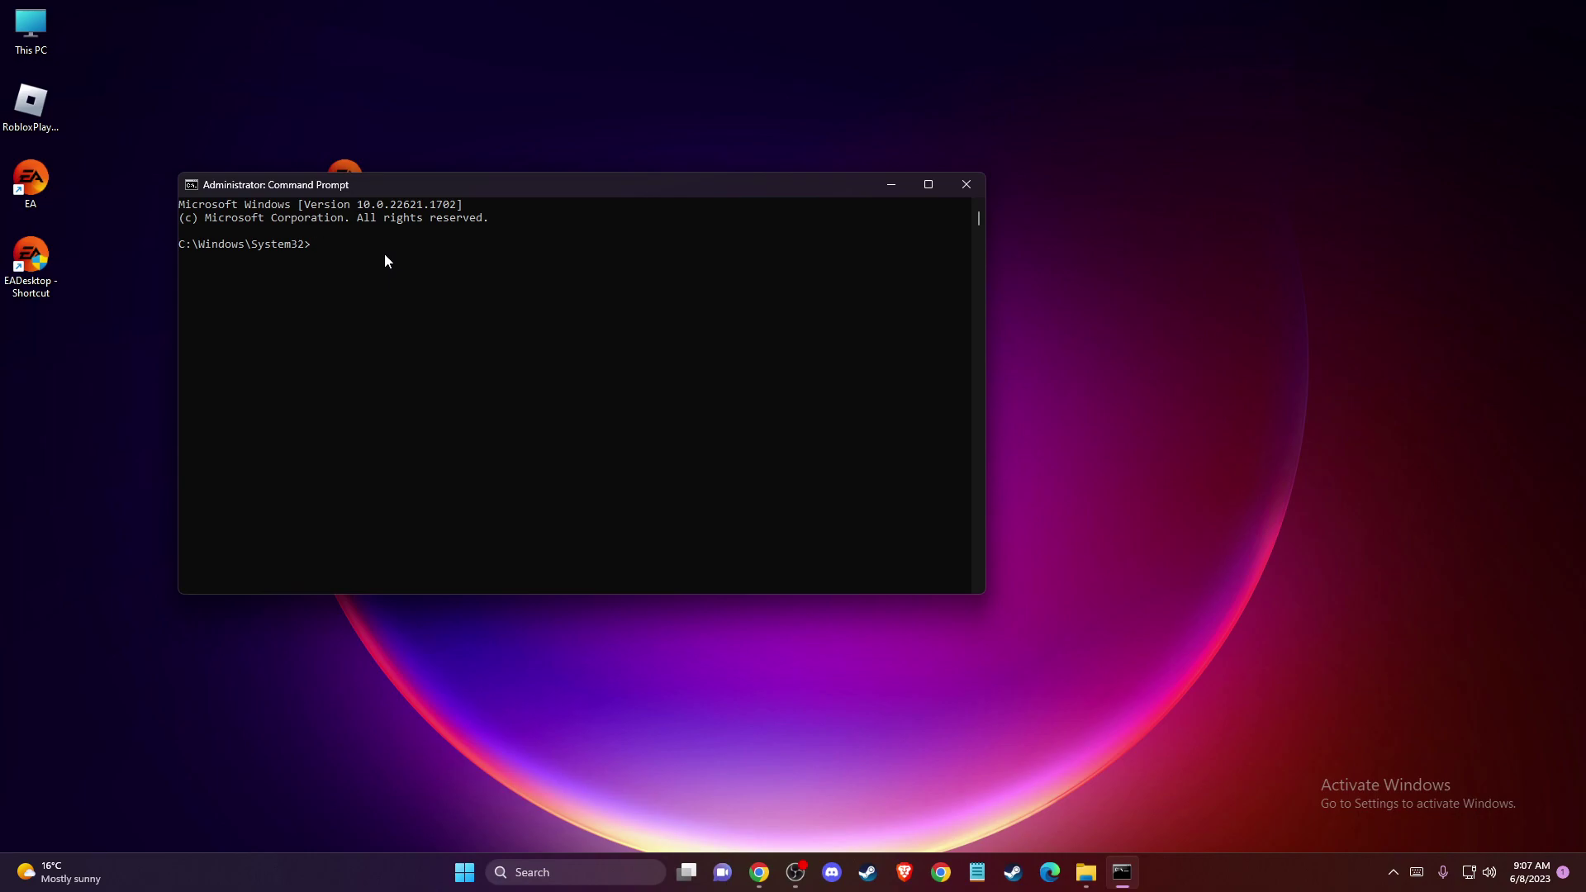
type("ipconfig /flushdns")
key("Return")
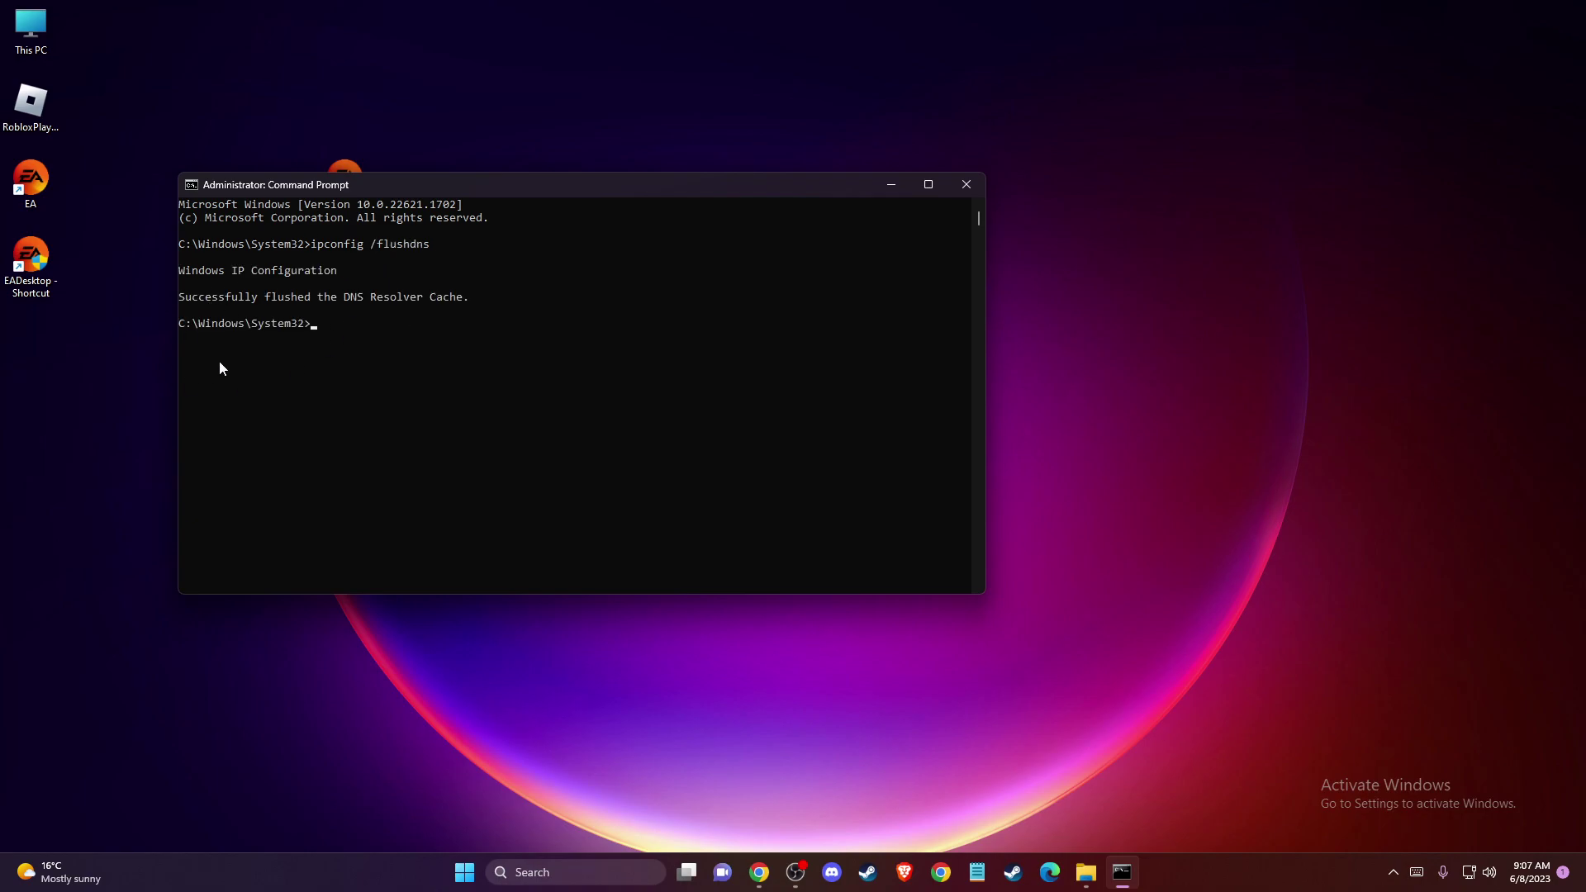
left_click(967, 183)
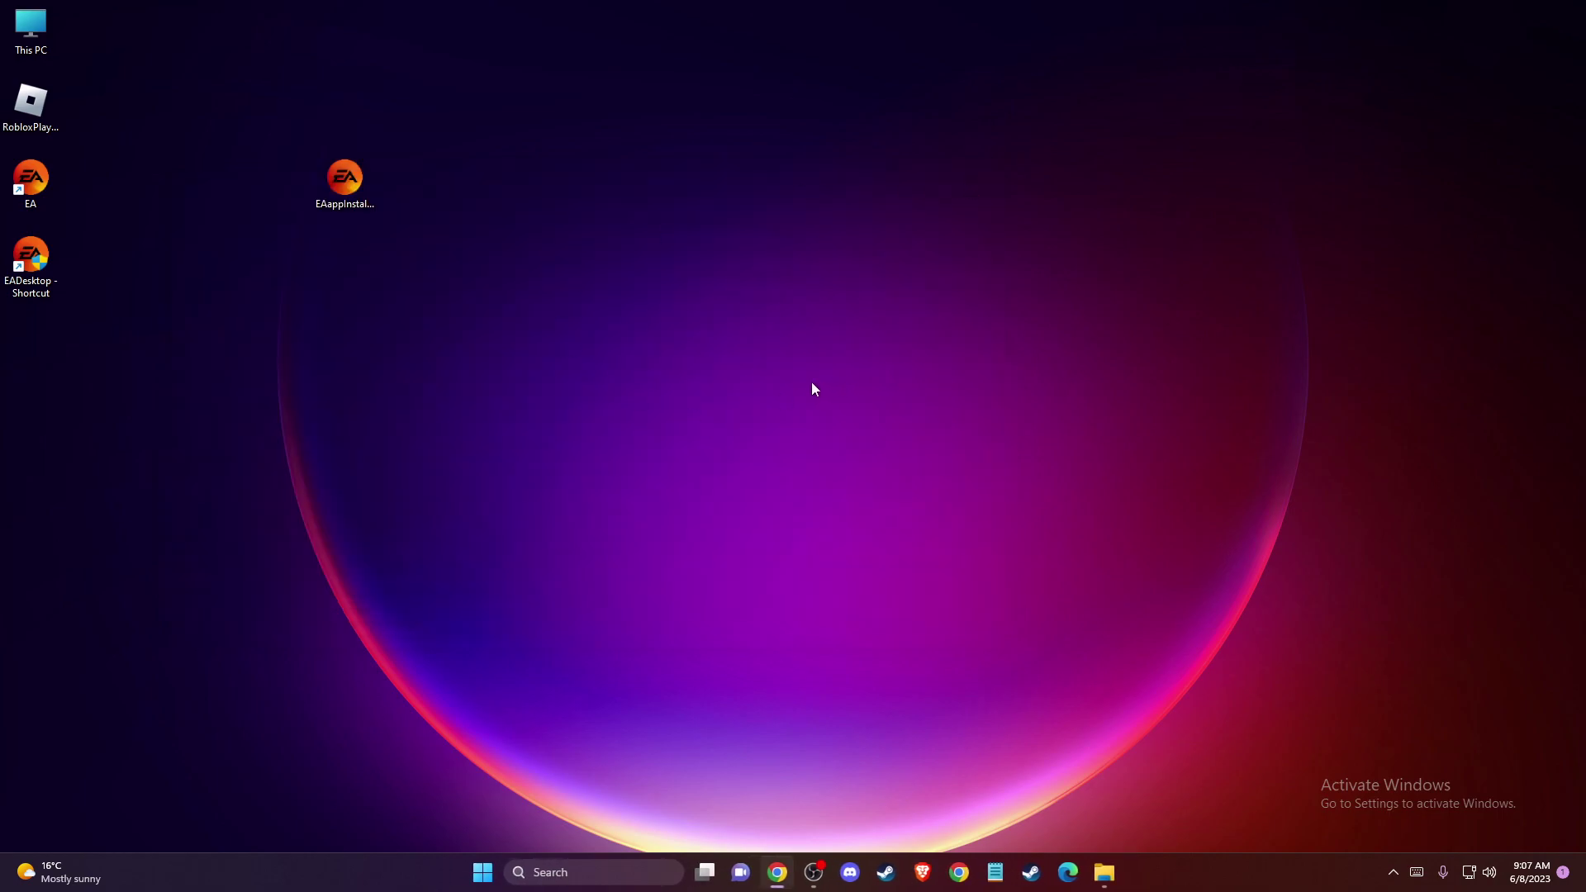
left_click(588, 869)
type("windows")
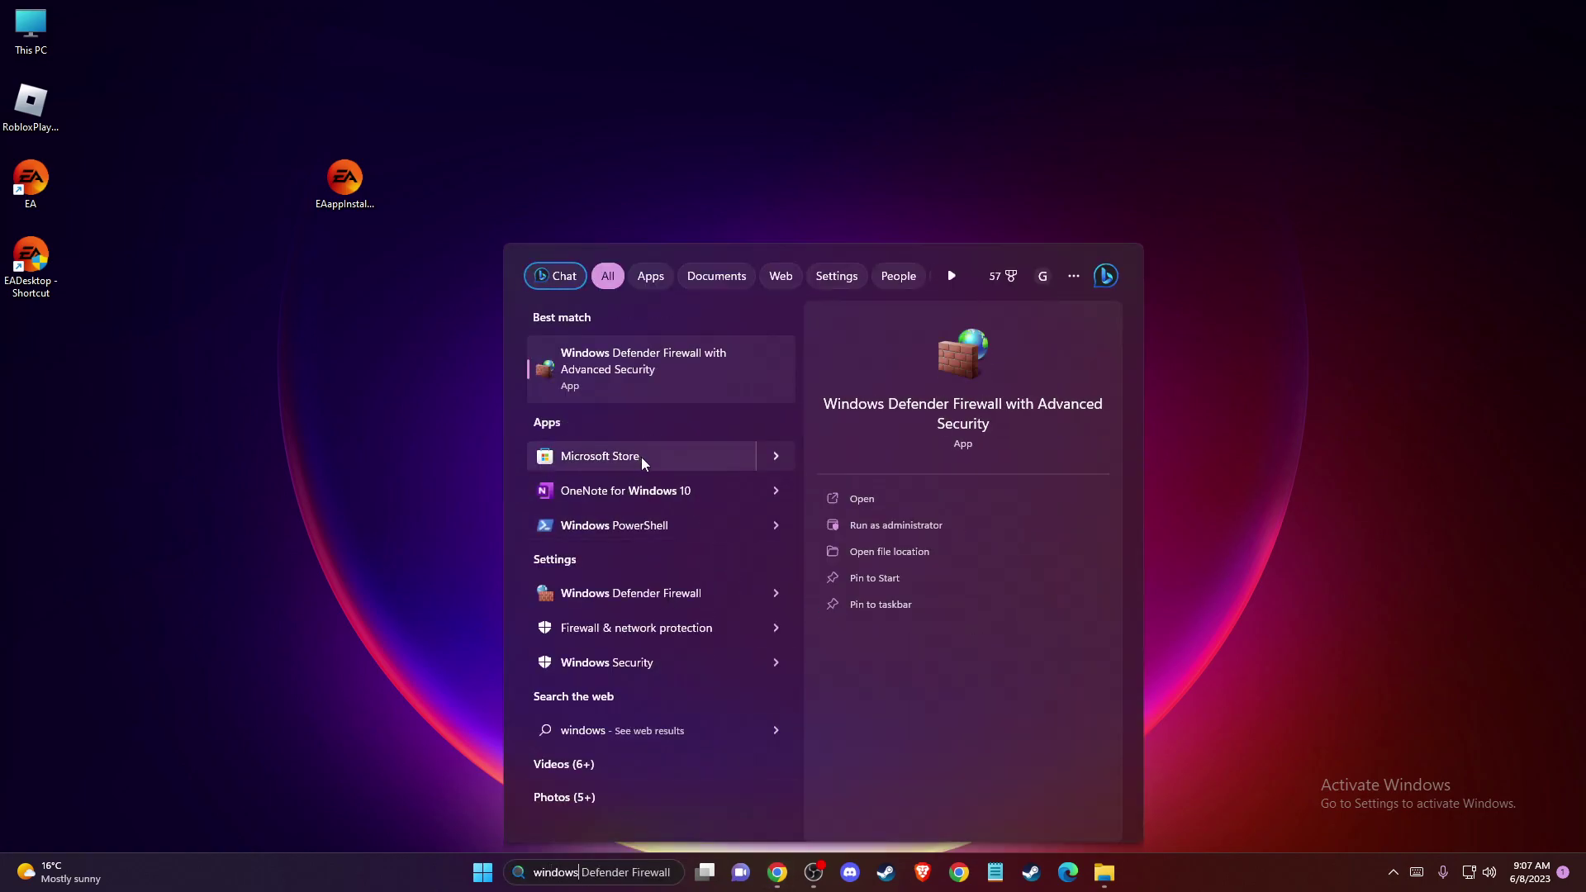
key("BackSpace")
key("Return")
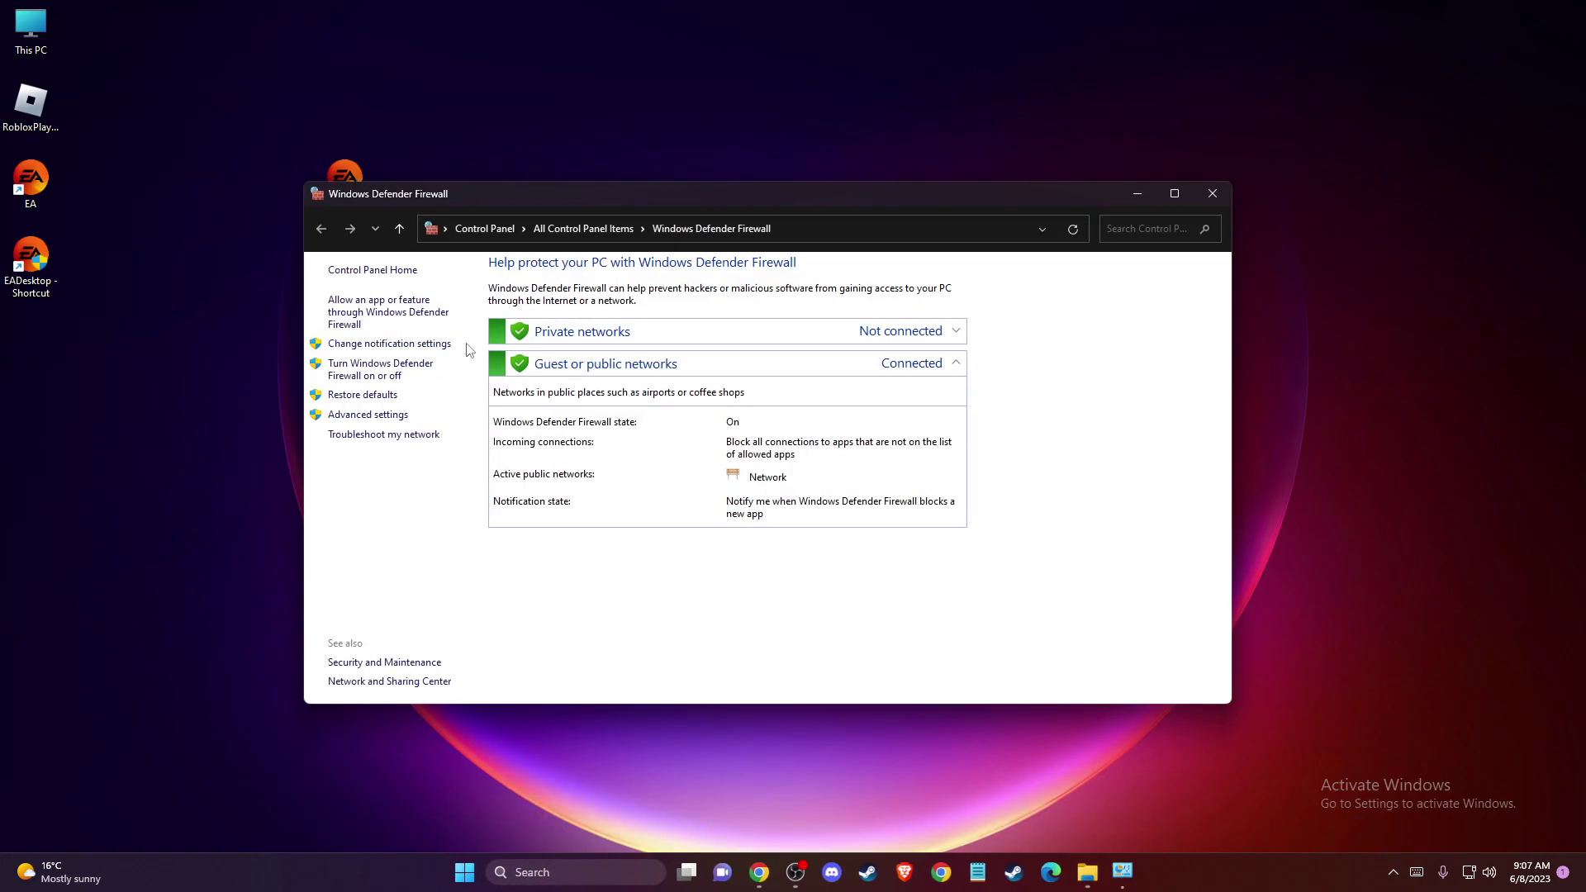
left_click(353, 380)
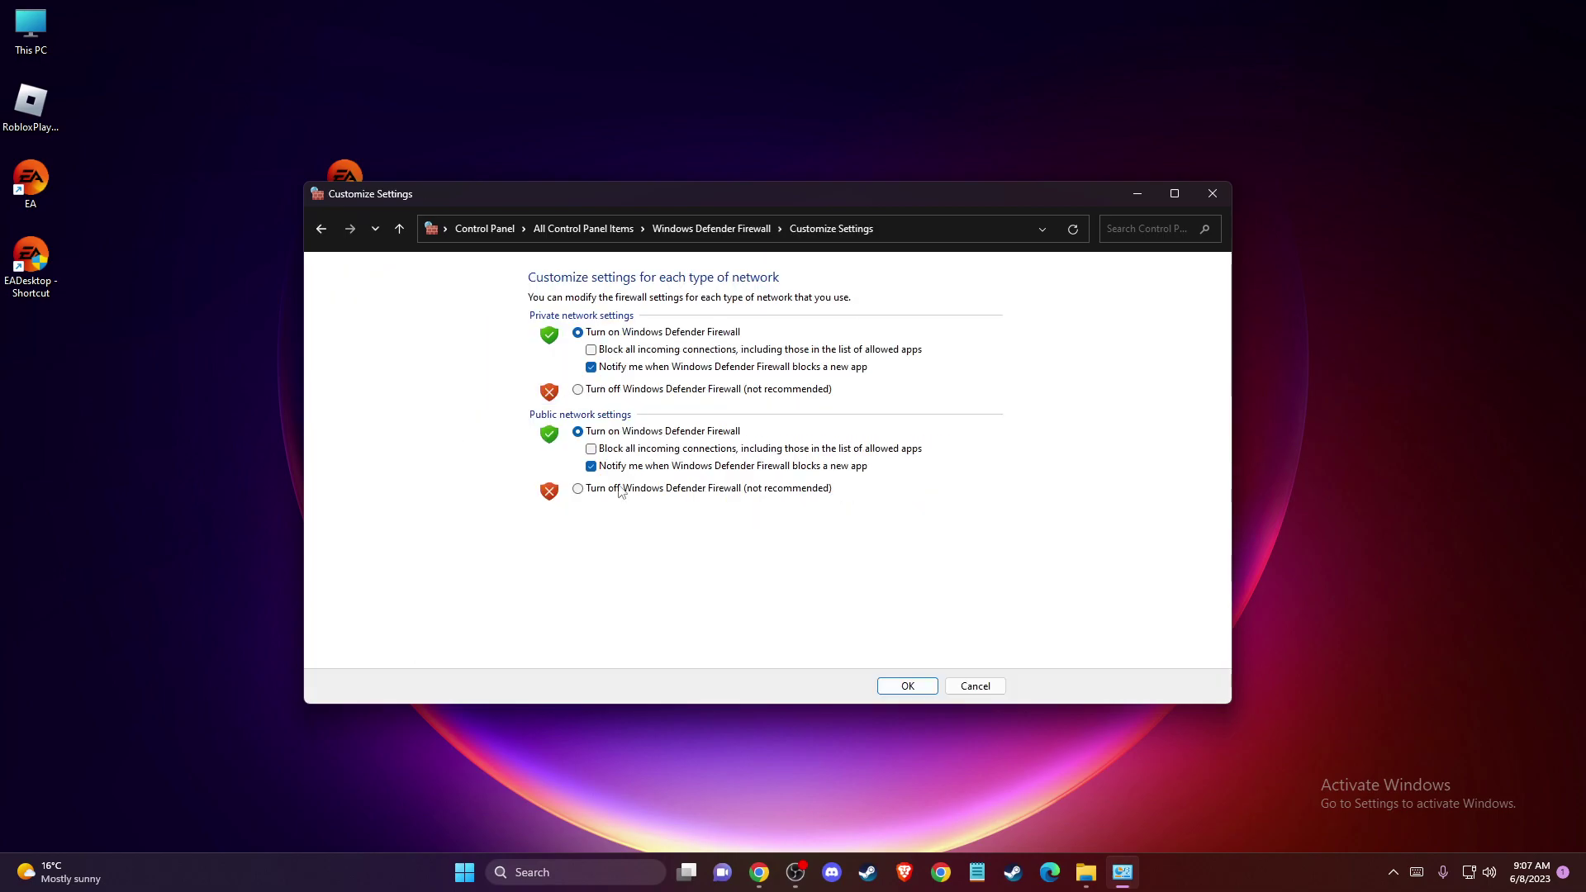
left_click(578, 488)
left_click(579, 390)
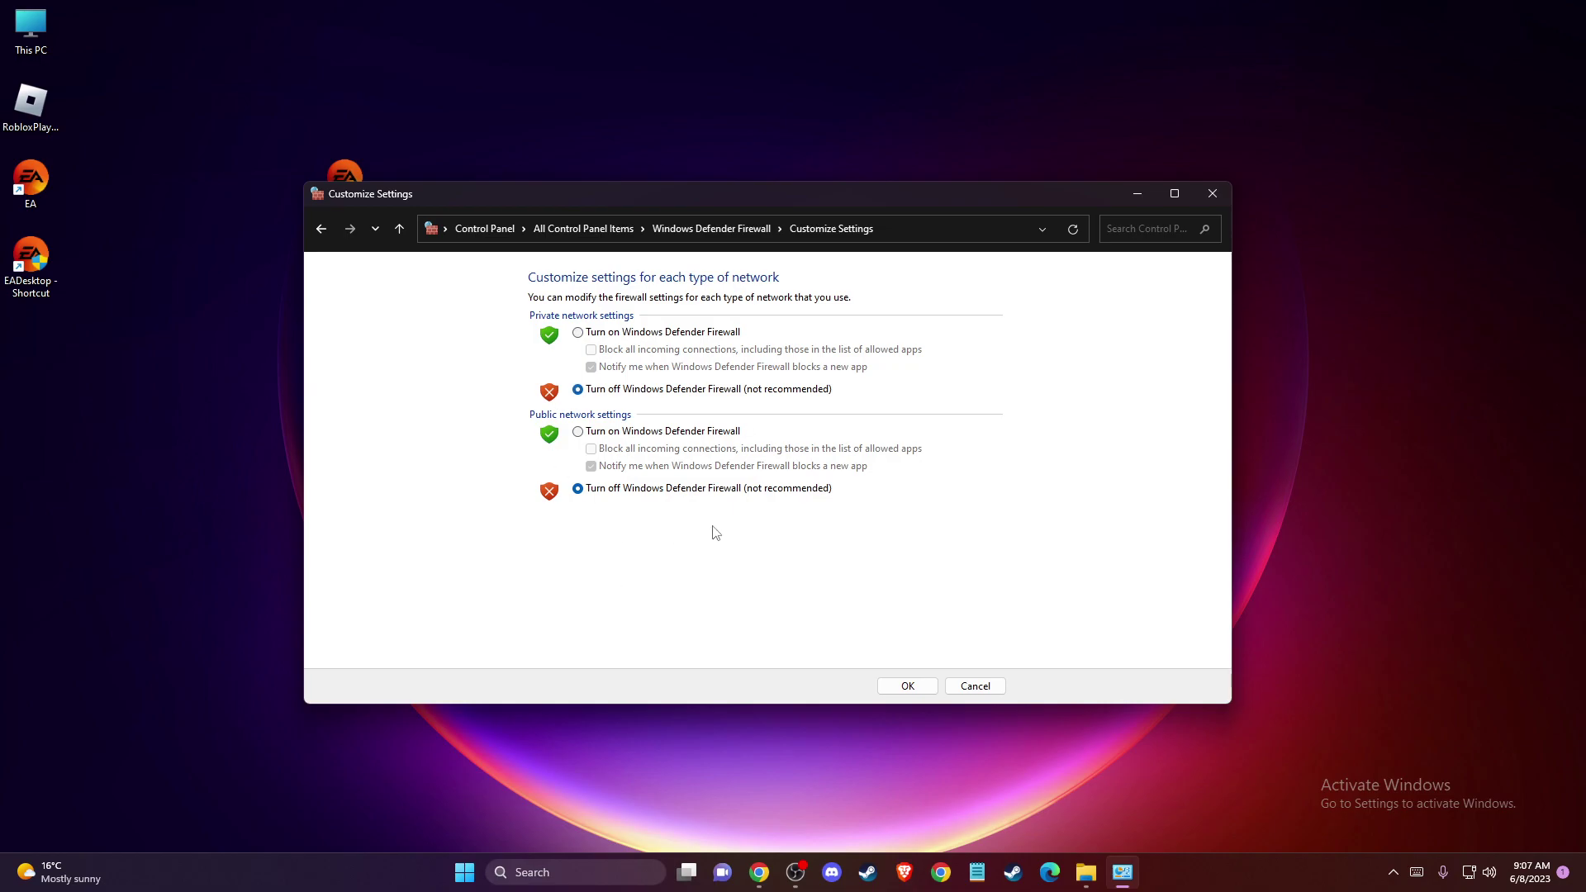
left_click(975, 688)
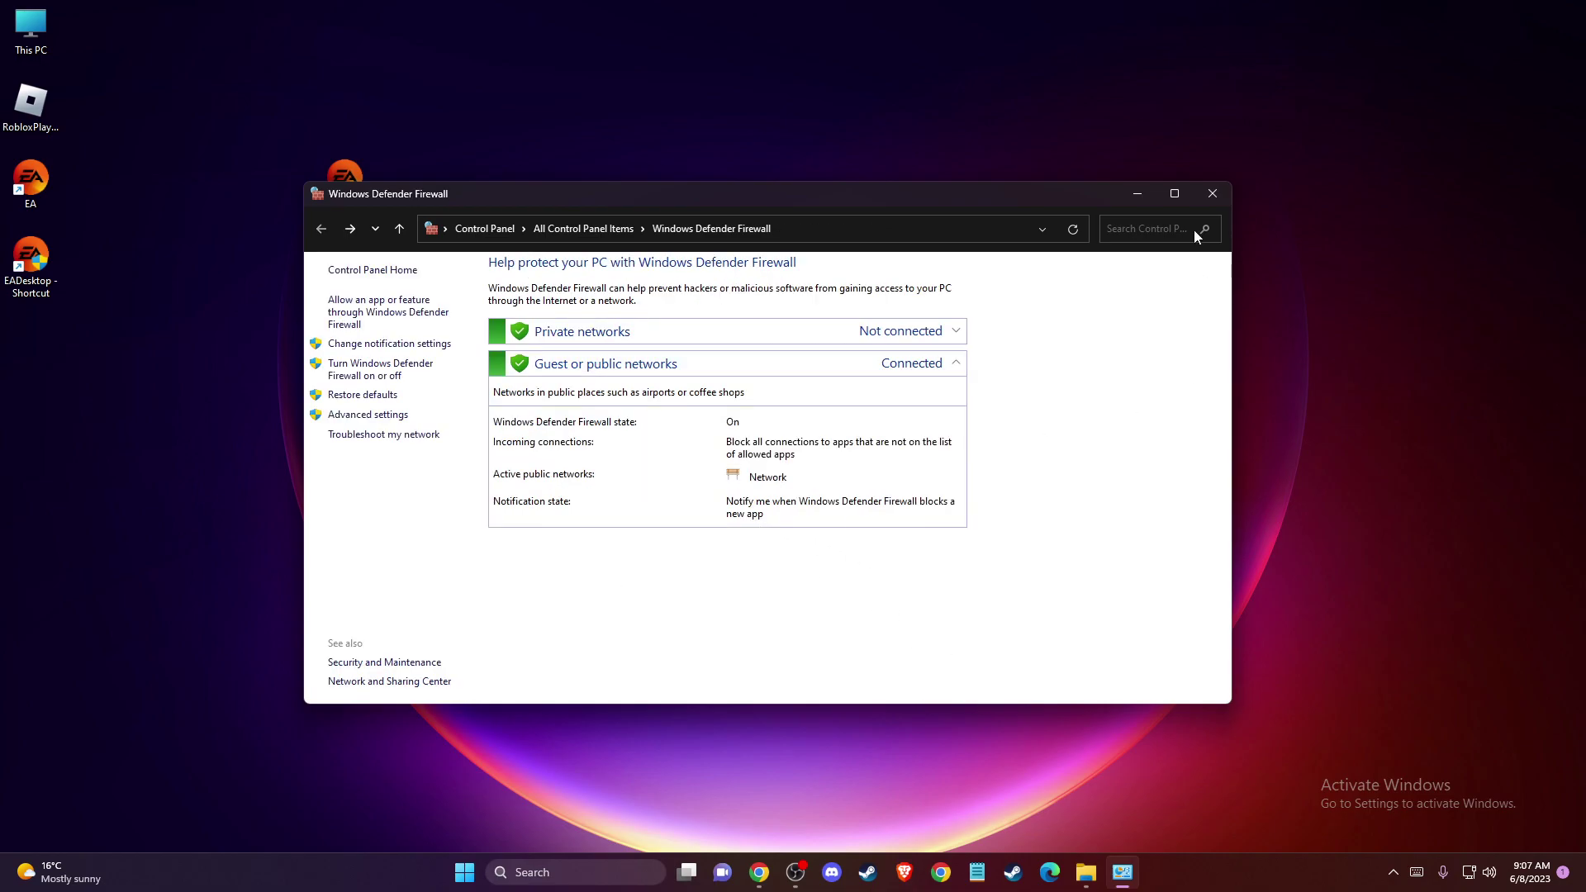
left_click(1215, 194)
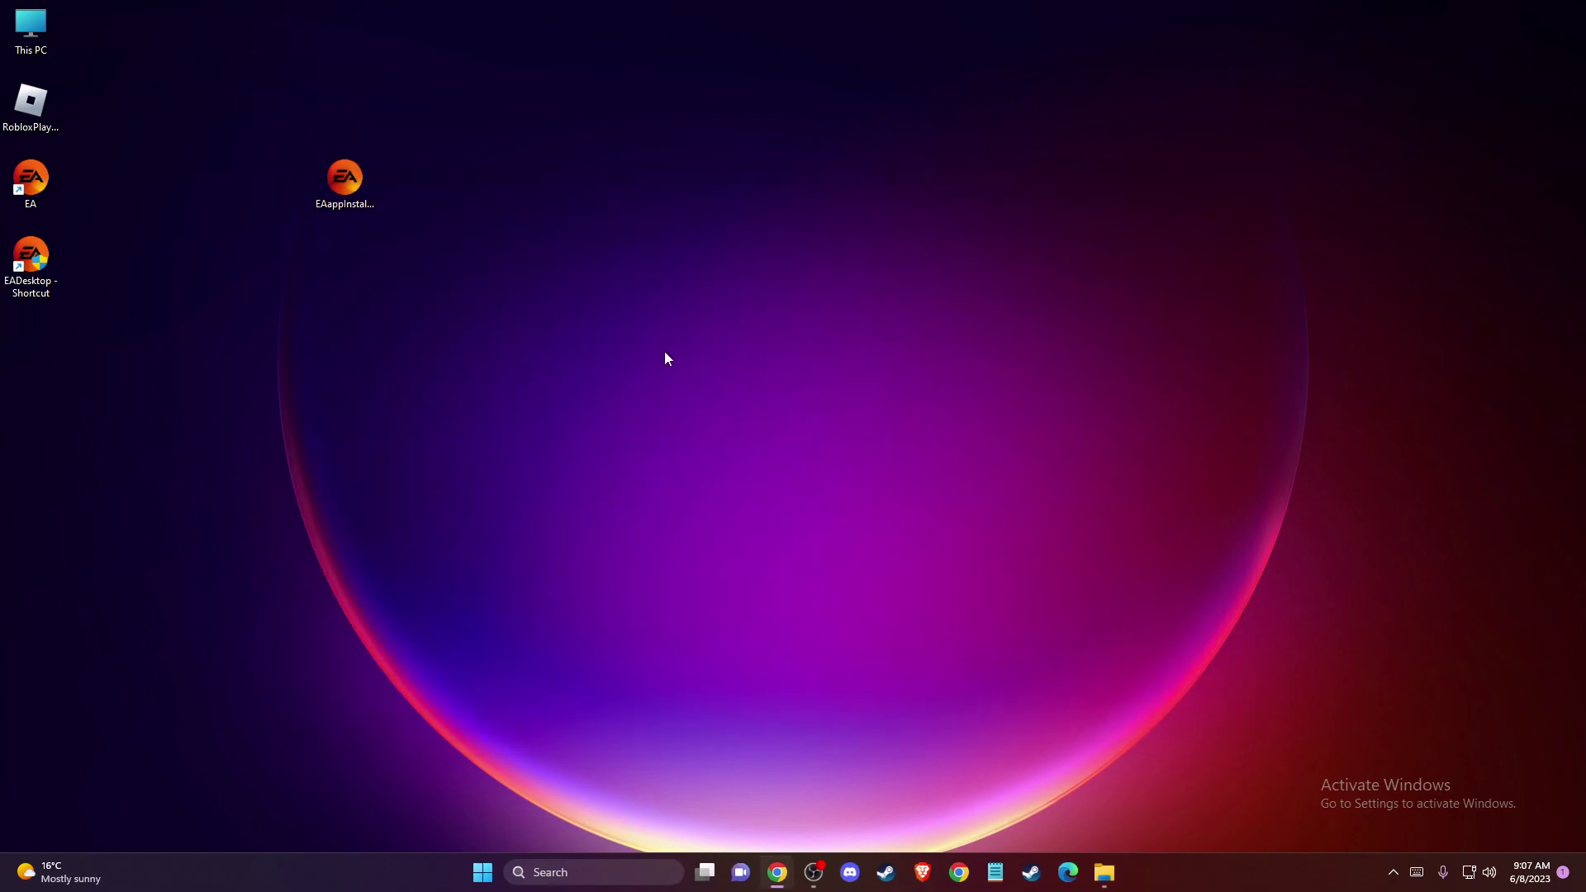